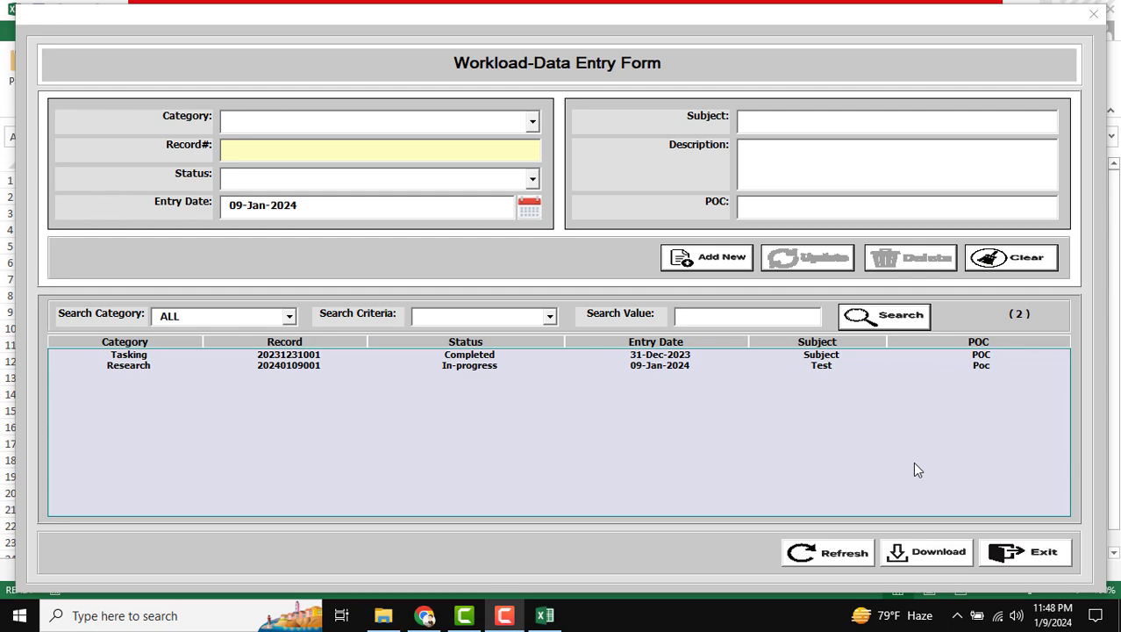
Step: Close the Workload-Data Entry Form so the Home sheet with its Launch Form button shows
{"action": "left_click", "coordinate": [1093, 13]}
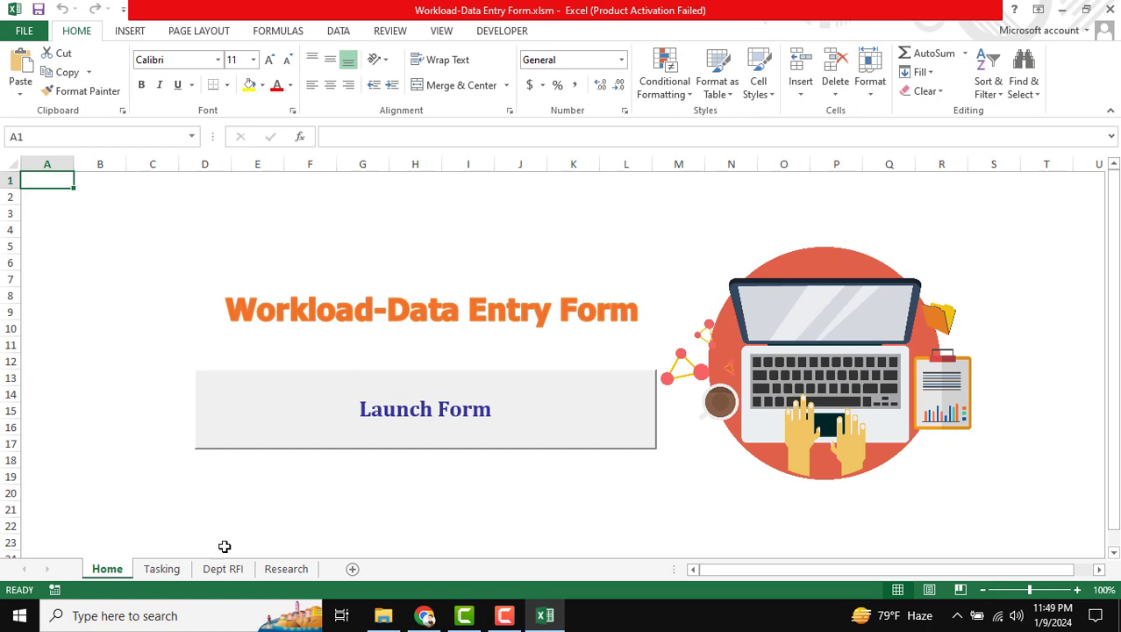
{"action": "left_click", "coordinate": [167, 577]}
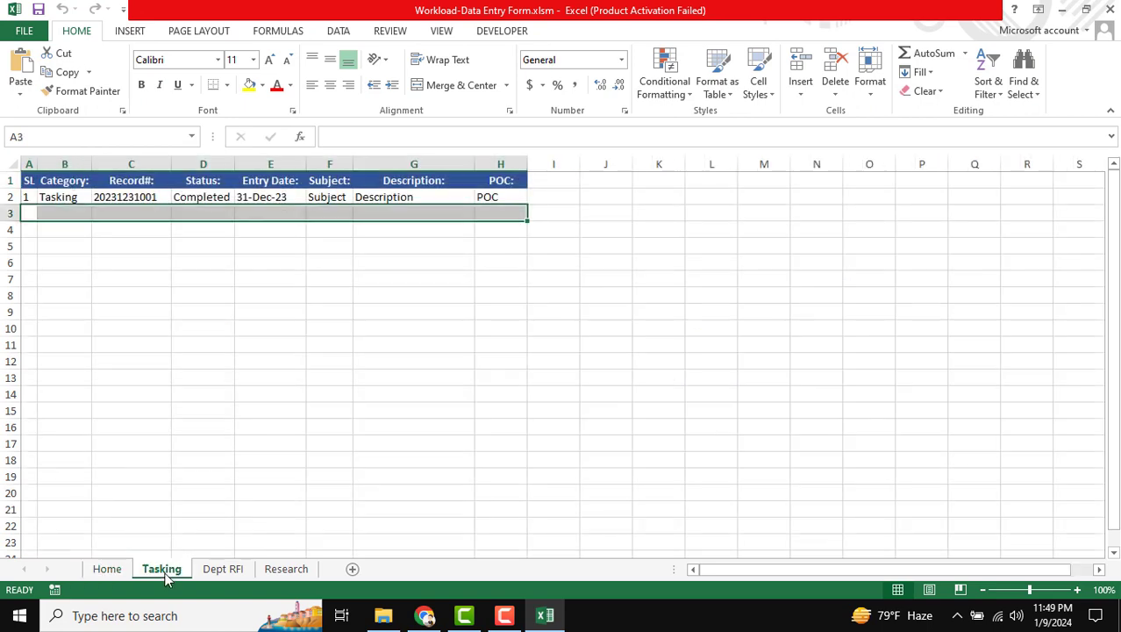
{"action": "left_click", "coordinate": [218, 571]}
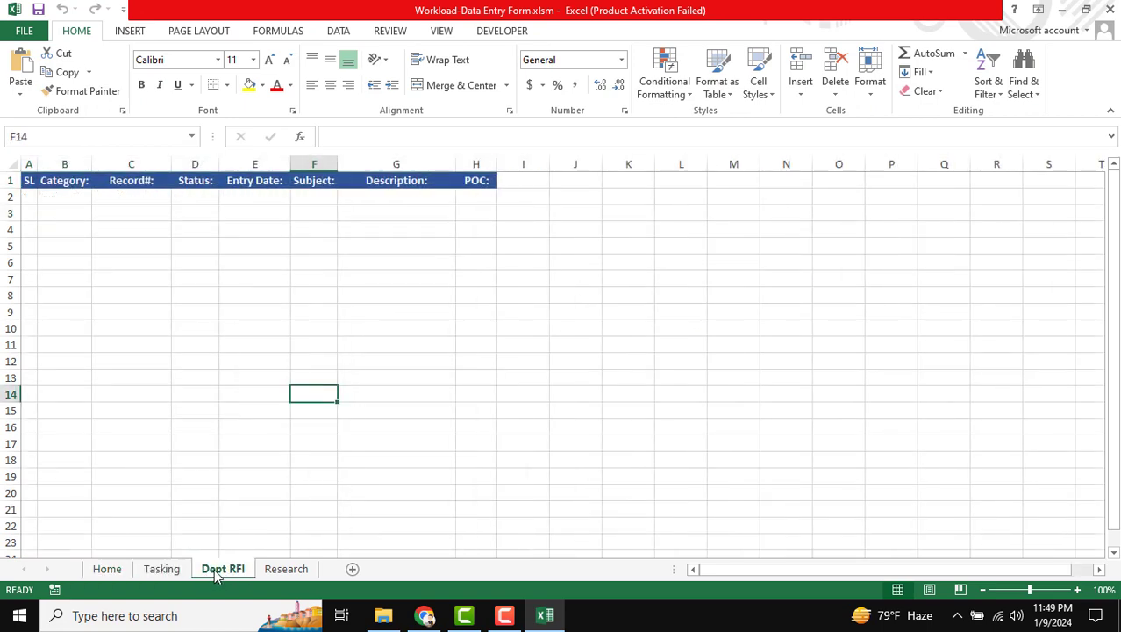
{"action": "left_click", "coordinate": [286, 570]}
{"action": "left_click", "coordinate": [108, 571]}
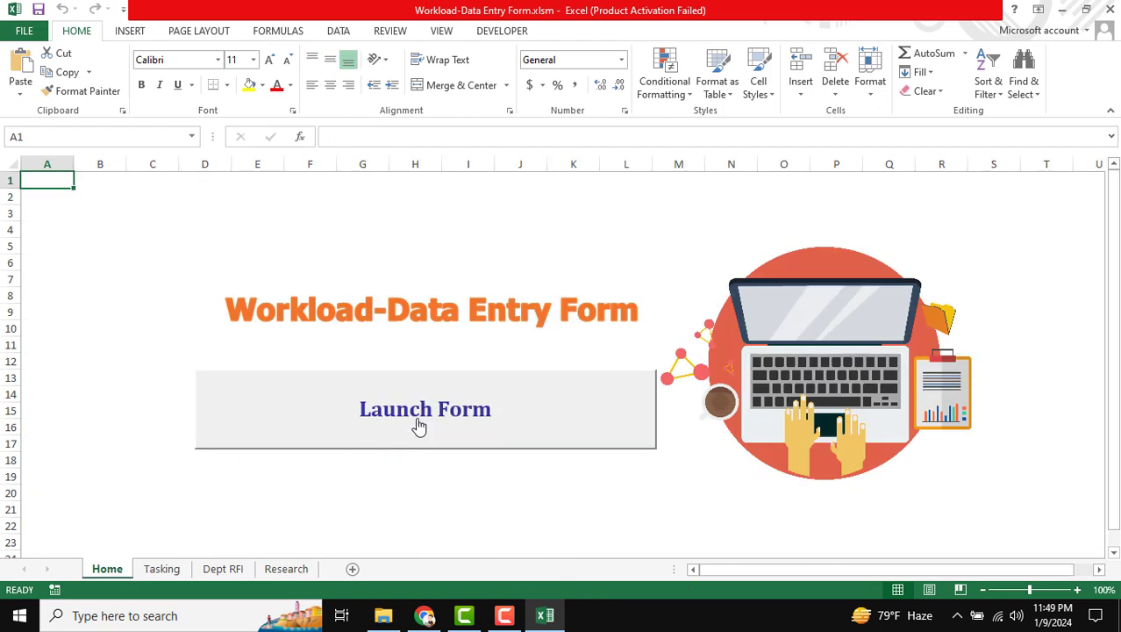
Step: Launch the entry form and choose Tasking as the record category
{"action": "left_click", "coordinate": [413, 412]}
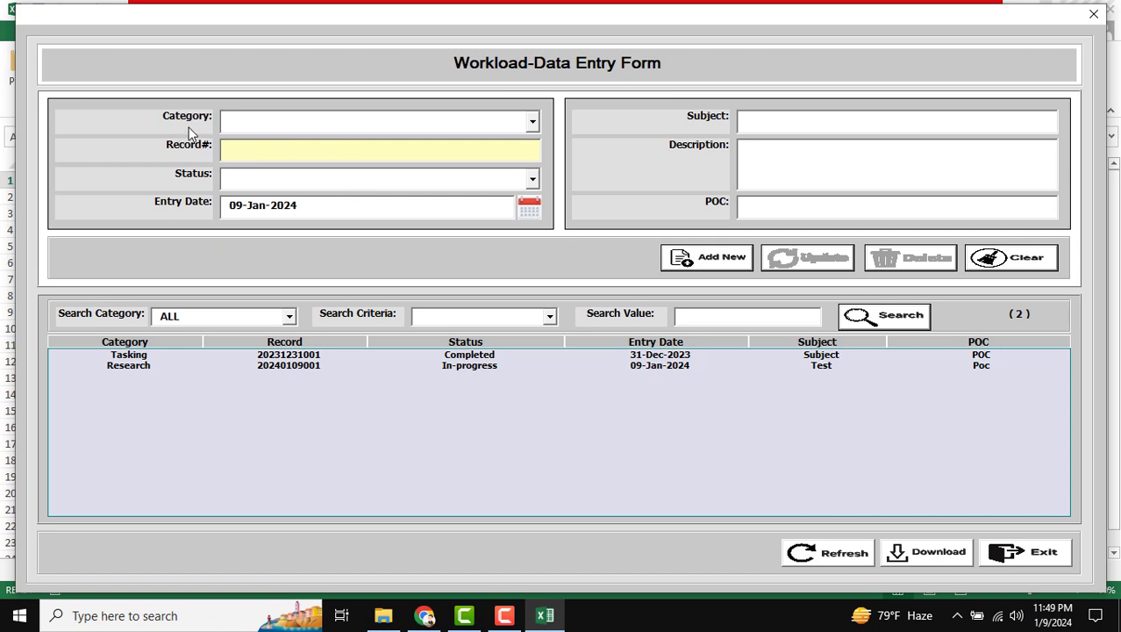
{"action": "left_click", "coordinate": [254, 128]}
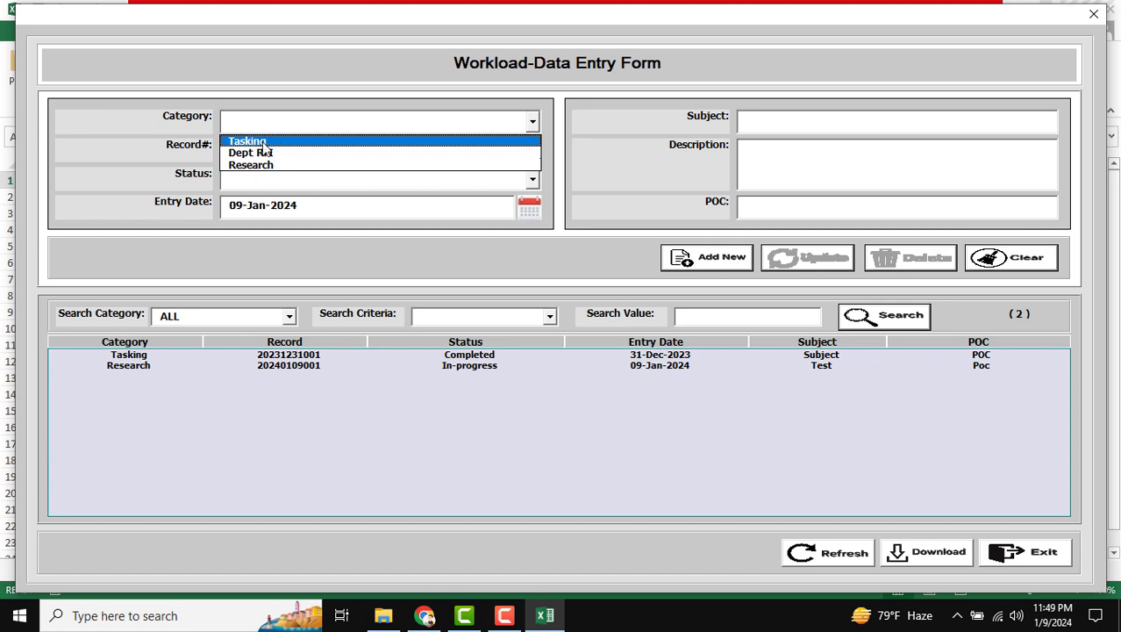
{"action": "left_click", "coordinate": [264, 143]}
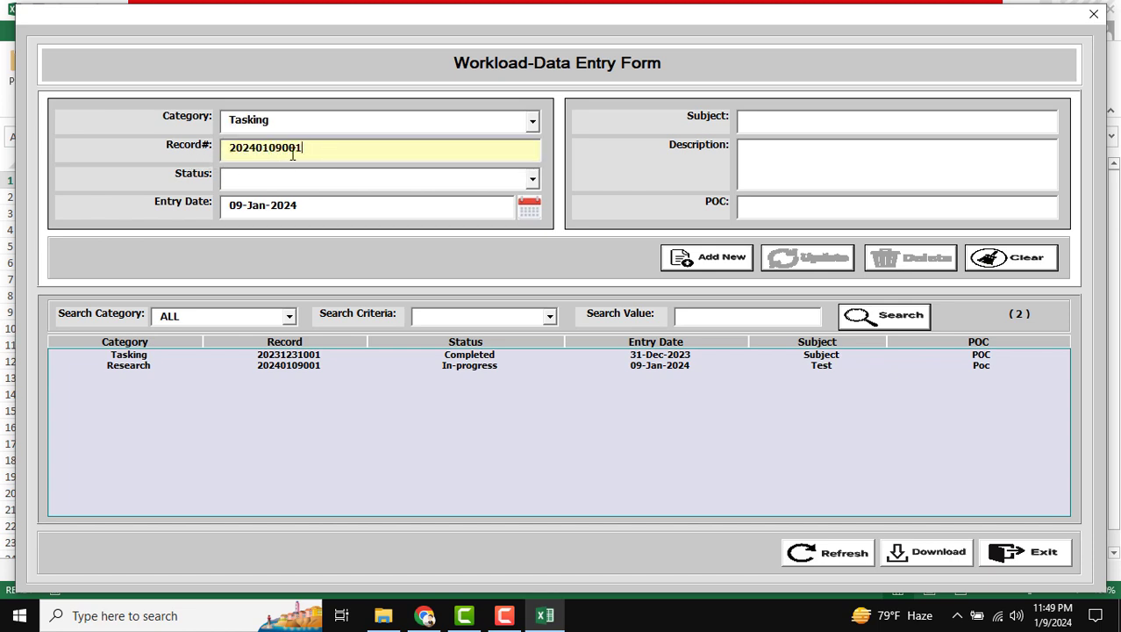
{"action": "left_click_drag", "start_coordinate": [293, 151], "coordinate": [213, 149]}
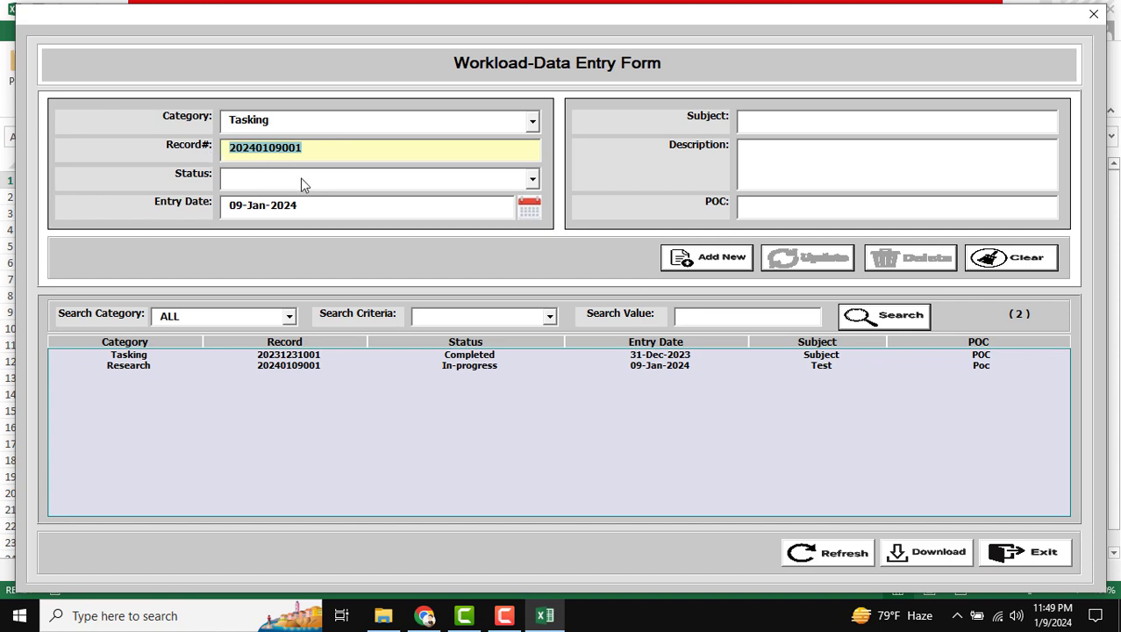
Step: Set status In-progress, entry date 18-Jan-2024, and enter subject 'test' with description and POC
{"action": "left_click", "coordinate": [337, 186]}
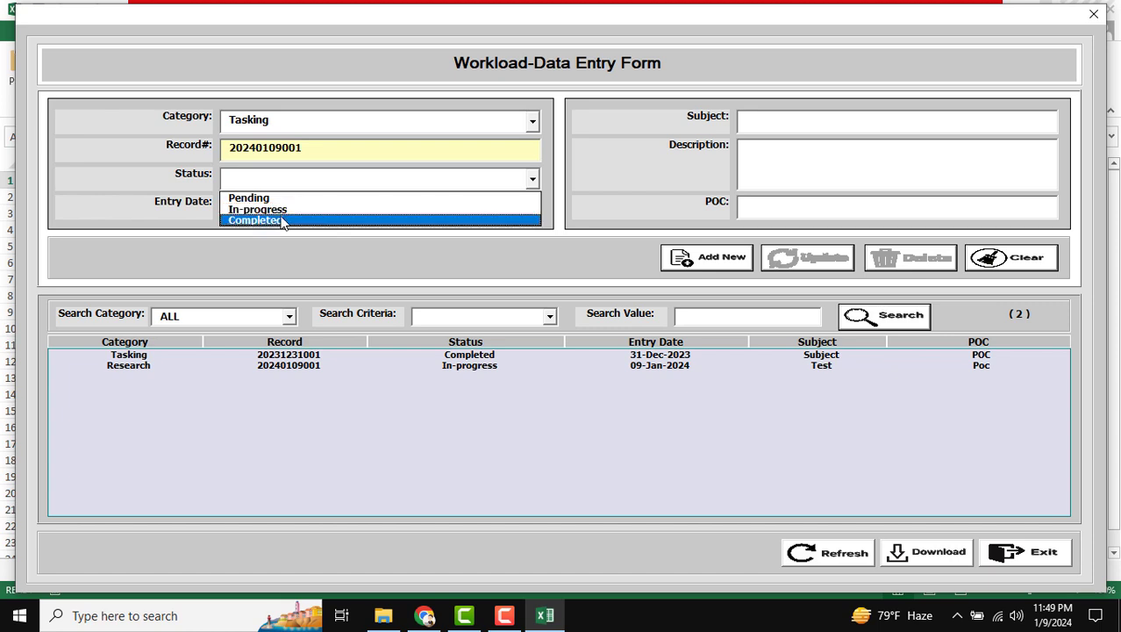
{"action": "left_click", "coordinate": [168, 174]}
{"action": "left_click", "coordinate": [283, 179]}
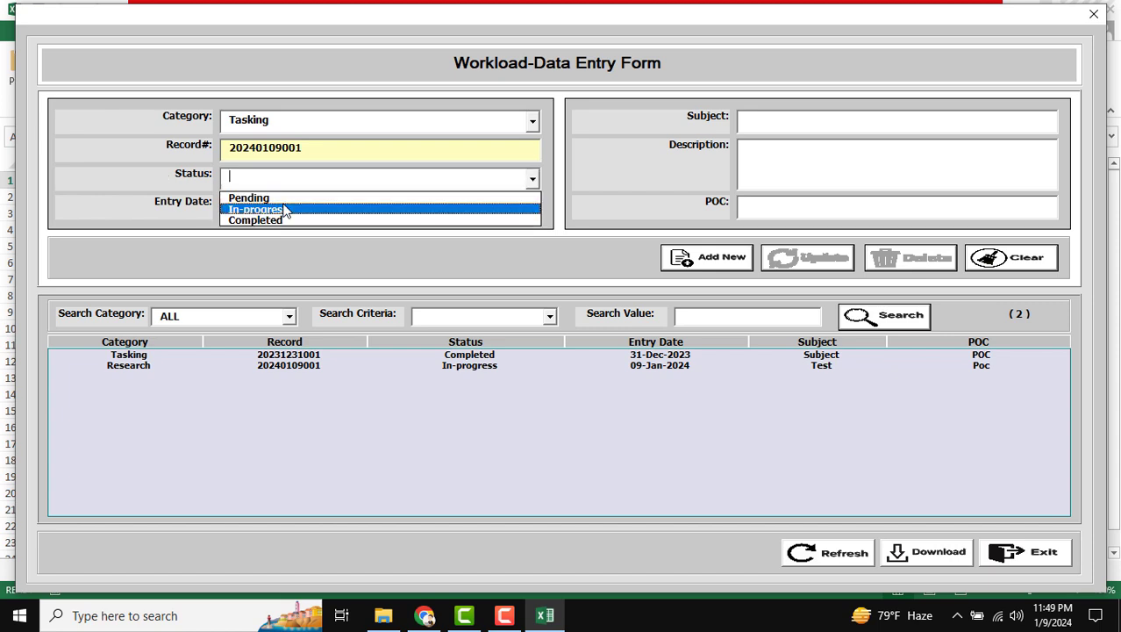
{"action": "left_click", "coordinate": [262, 208]}
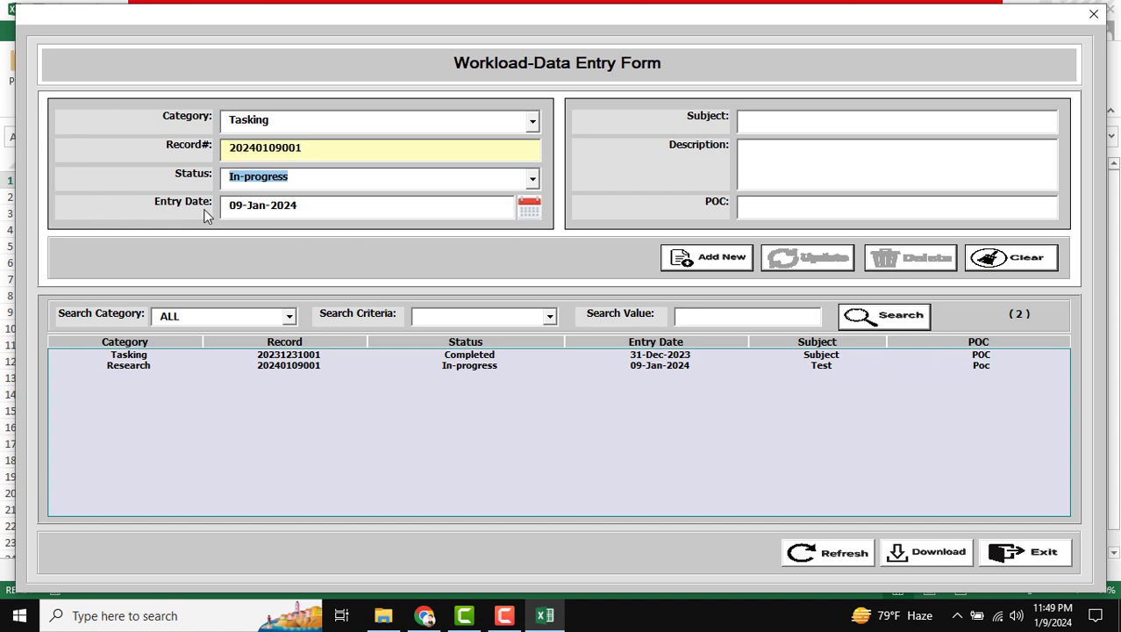
{"action": "left_click", "coordinate": [529, 207]}
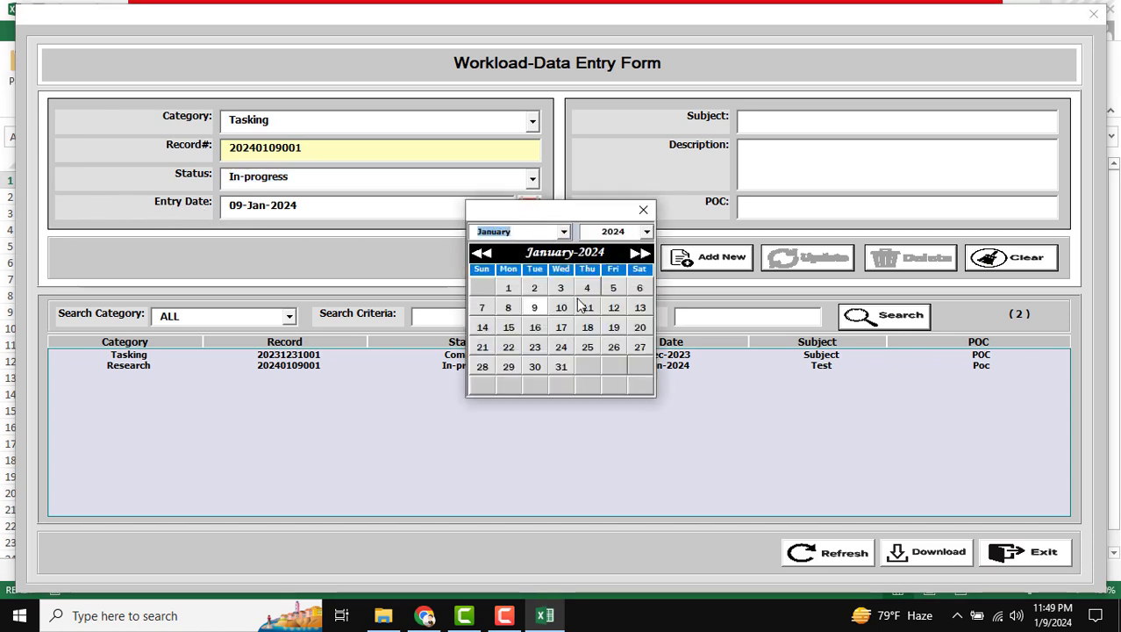
{"action": "left_click", "coordinate": [587, 325]}
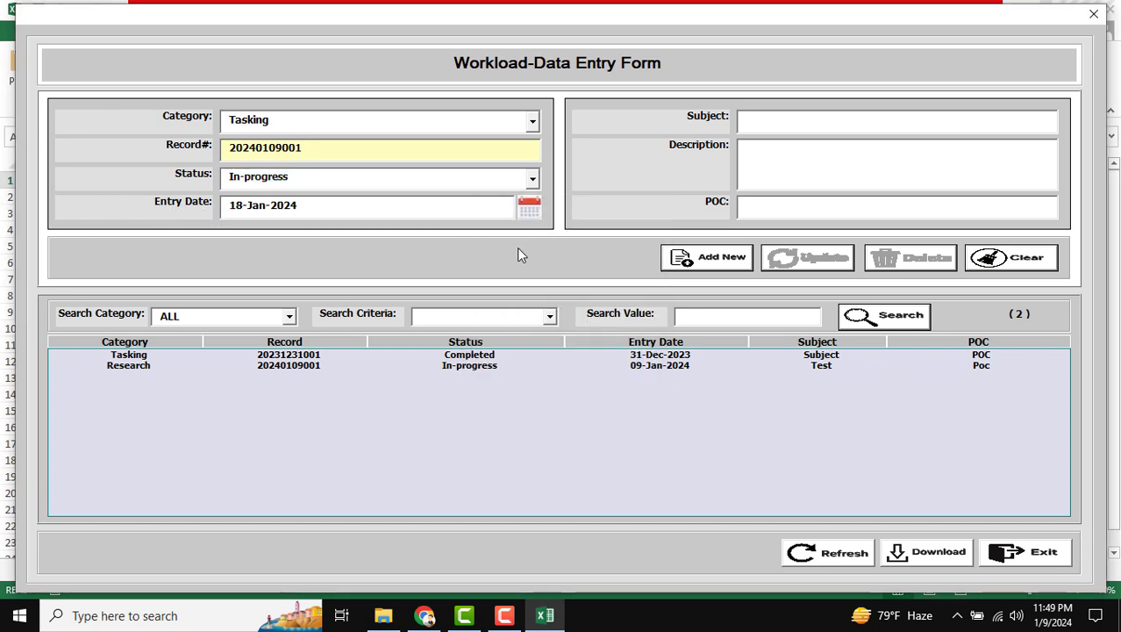
{"action": "left_click", "coordinate": [766, 123]}
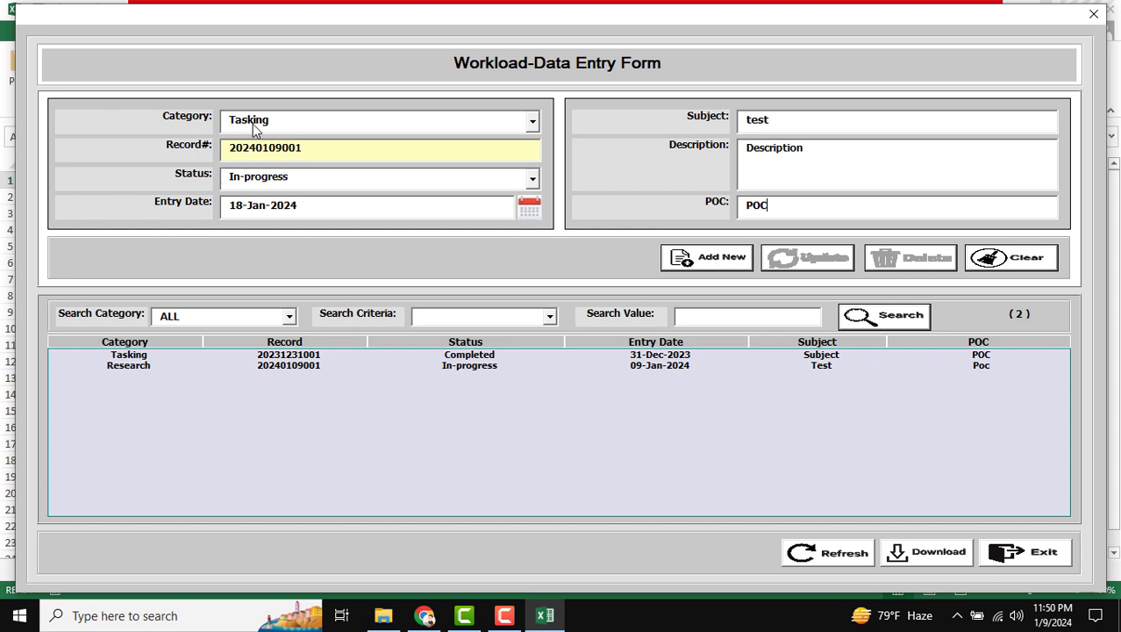
Step: Add the Tasking record to the tracker, confirm the save, and close the form
{"action": "left_click", "coordinate": [718, 263]}
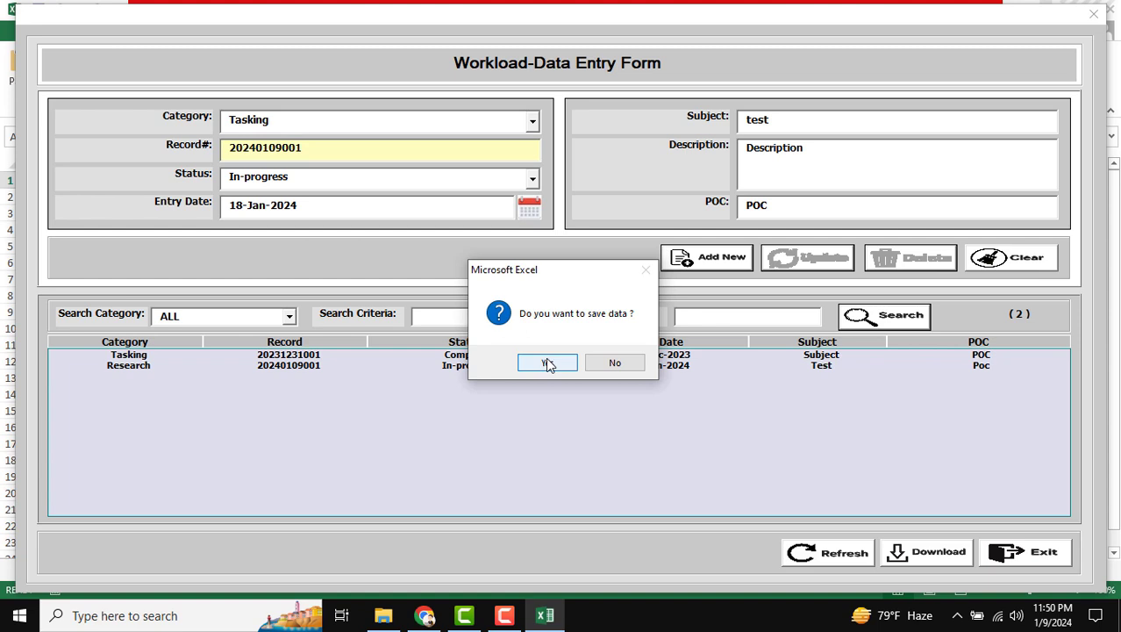
{"action": "left_click", "coordinate": [548, 364]}
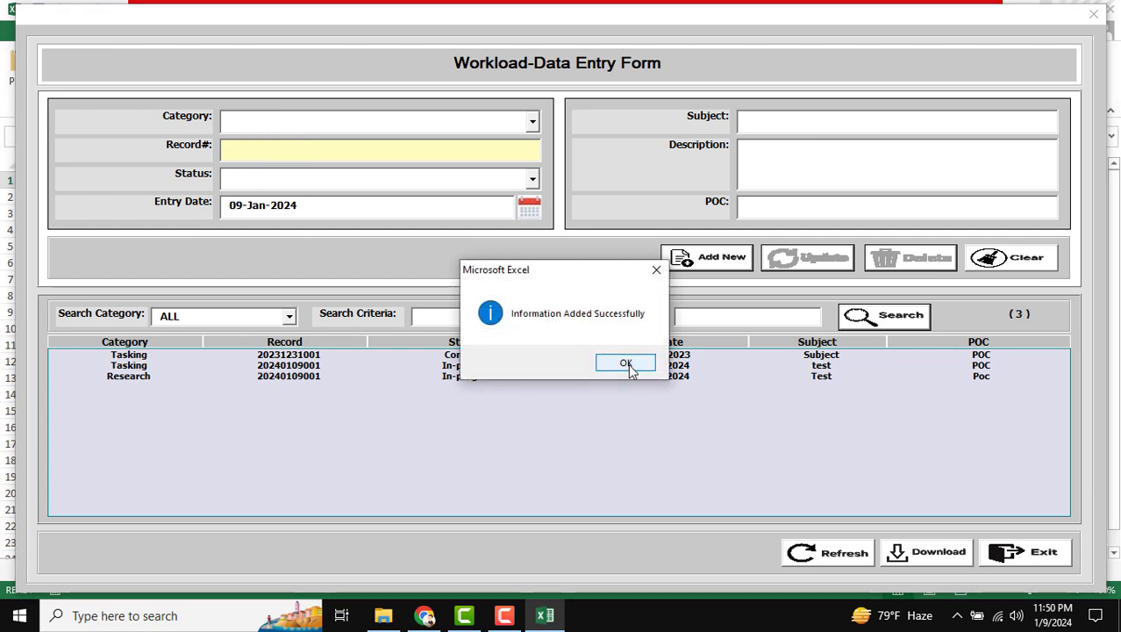
{"action": "left_click", "coordinate": [628, 363]}
{"action": "left_click", "coordinate": [1093, 14]}
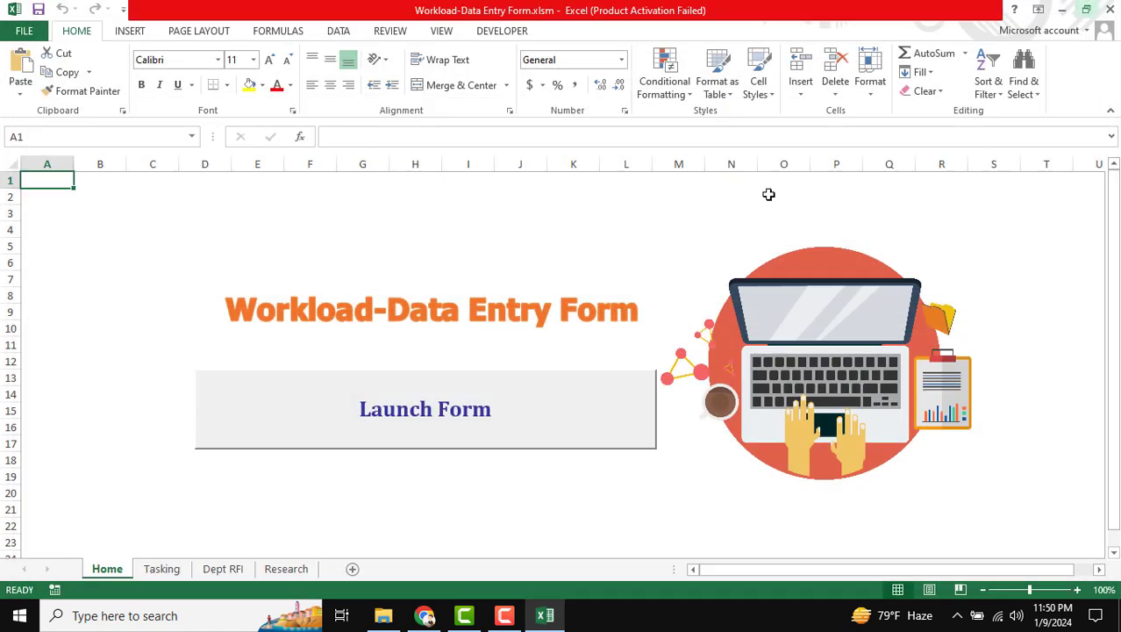
Step: Check the new record in row 3 of the Tasking sheet, then go back to Home
{"action": "left_click", "coordinate": [160, 569]}
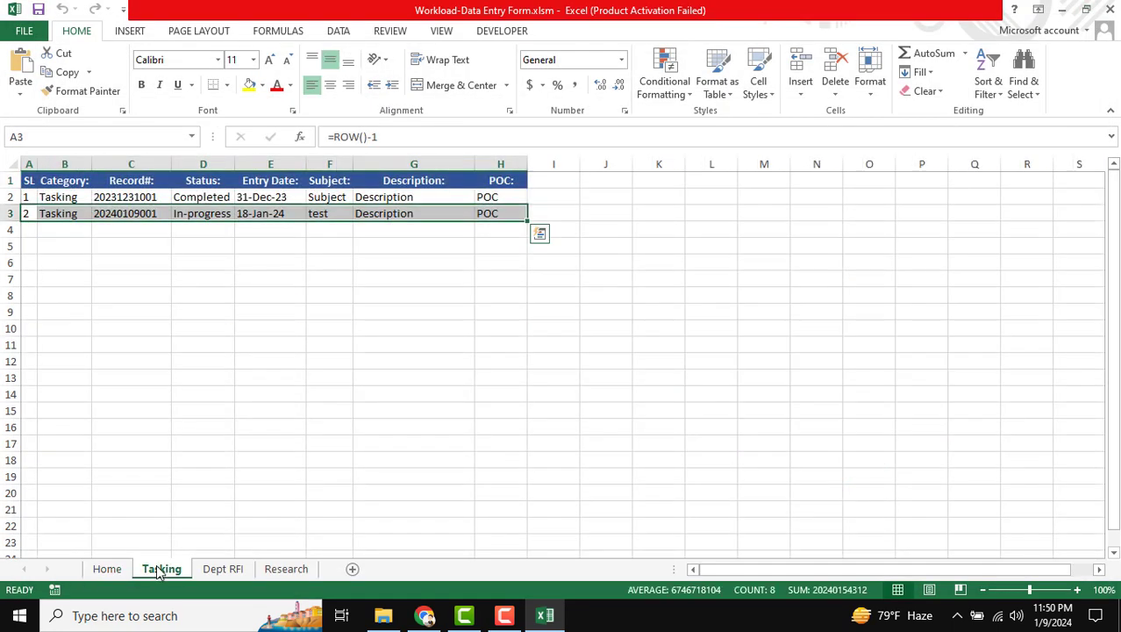
{"action": "left_click", "coordinate": [105, 278]}
{"action": "left_click_drag", "start_coordinate": [29, 220], "coordinate": [505, 224]}
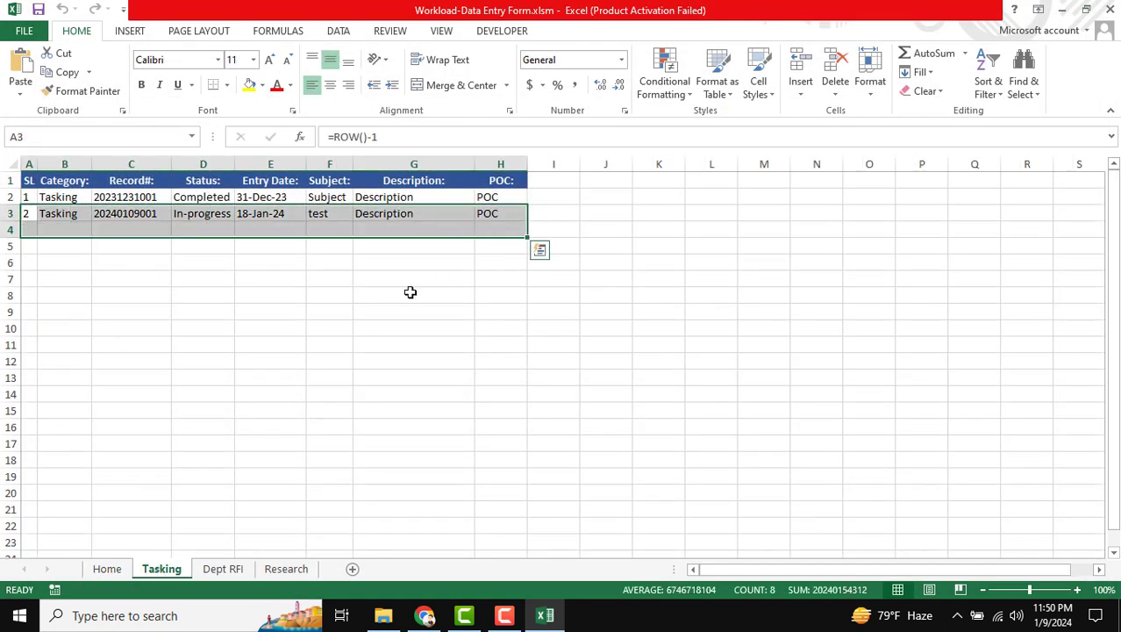
{"action": "left_click", "coordinate": [411, 293]}
{"action": "left_click", "coordinate": [109, 570]}
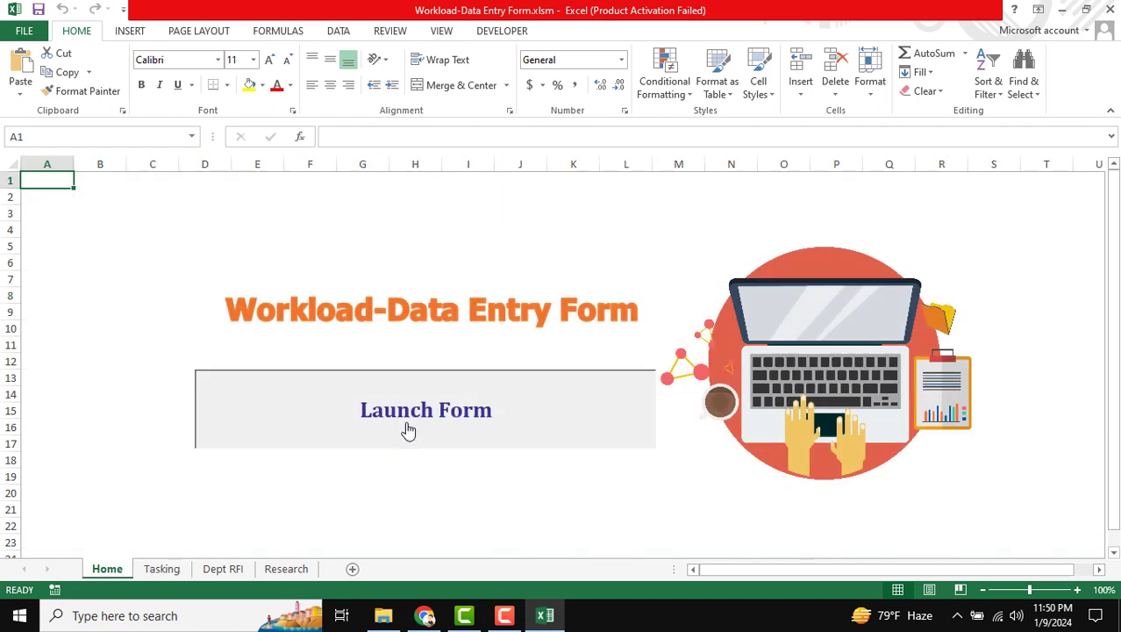
Step: Reopen the form and fill in a Dept RFI record with Pending status, dated 05-Jan-2024
{"action": "left_click", "coordinate": [408, 429]}
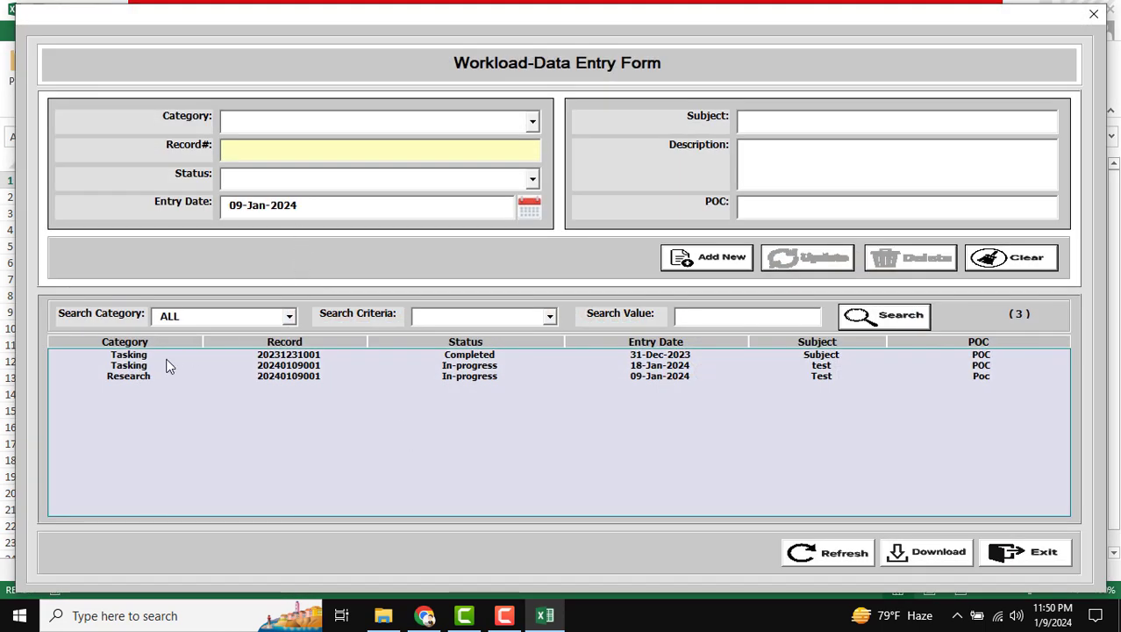
{"action": "left_click", "coordinate": [300, 126]}
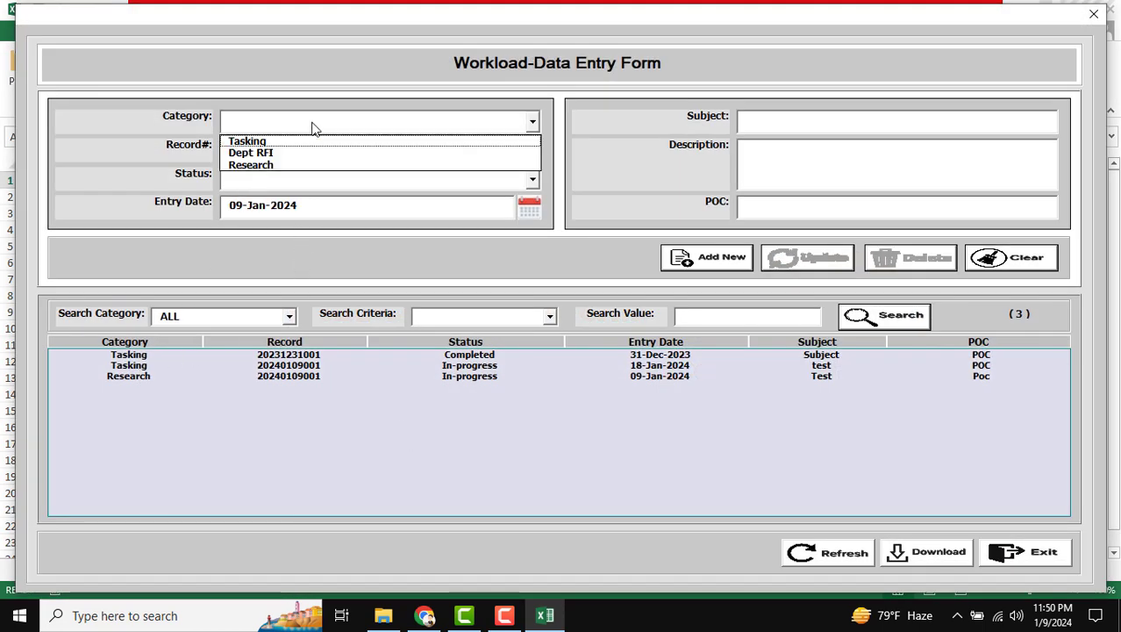
{"action": "left_click", "coordinate": [284, 157]}
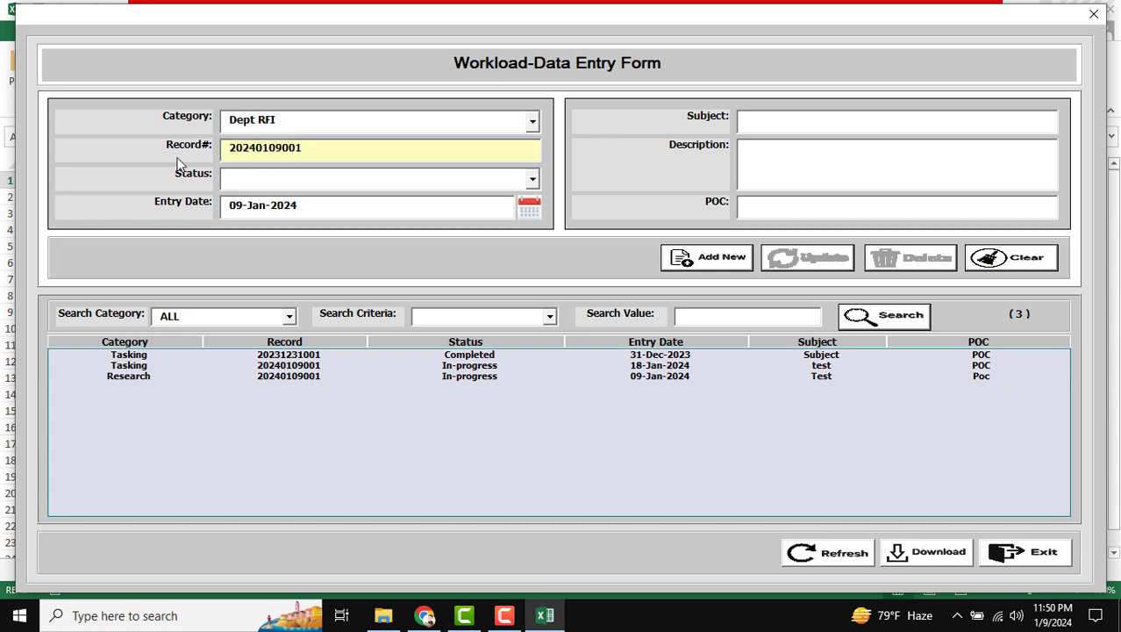
{"action": "left_click_drag", "start_coordinate": [338, 151], "coordinate": [208, 149]}
{"action": "left_click", "coordinate": [384, 180]}
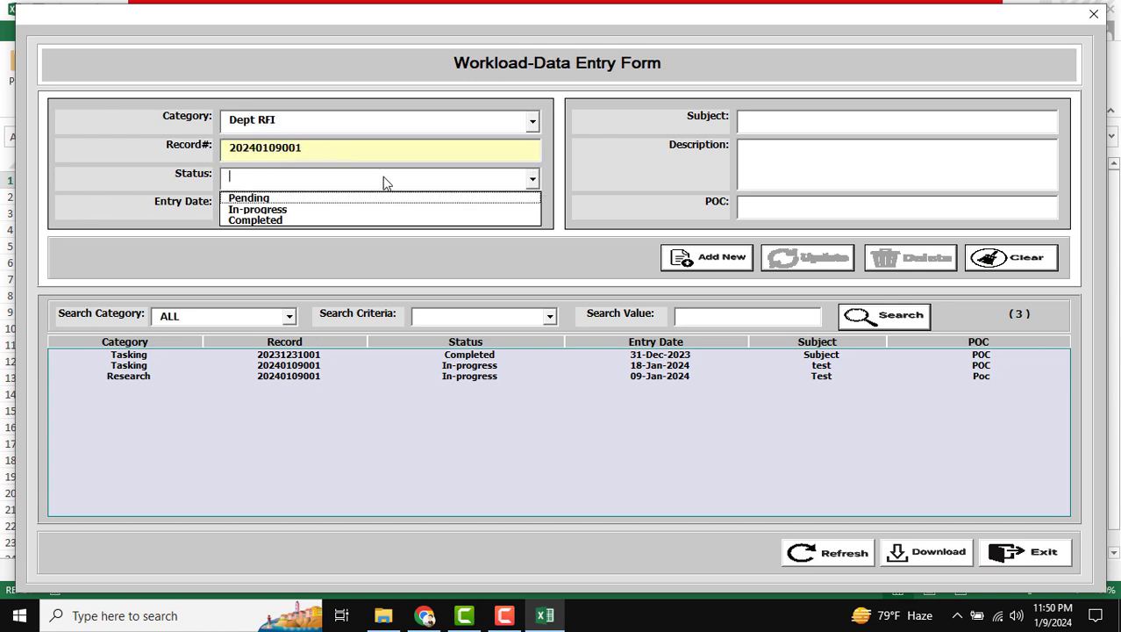
{"action": "left_click", "coordinate": [293, 201]}
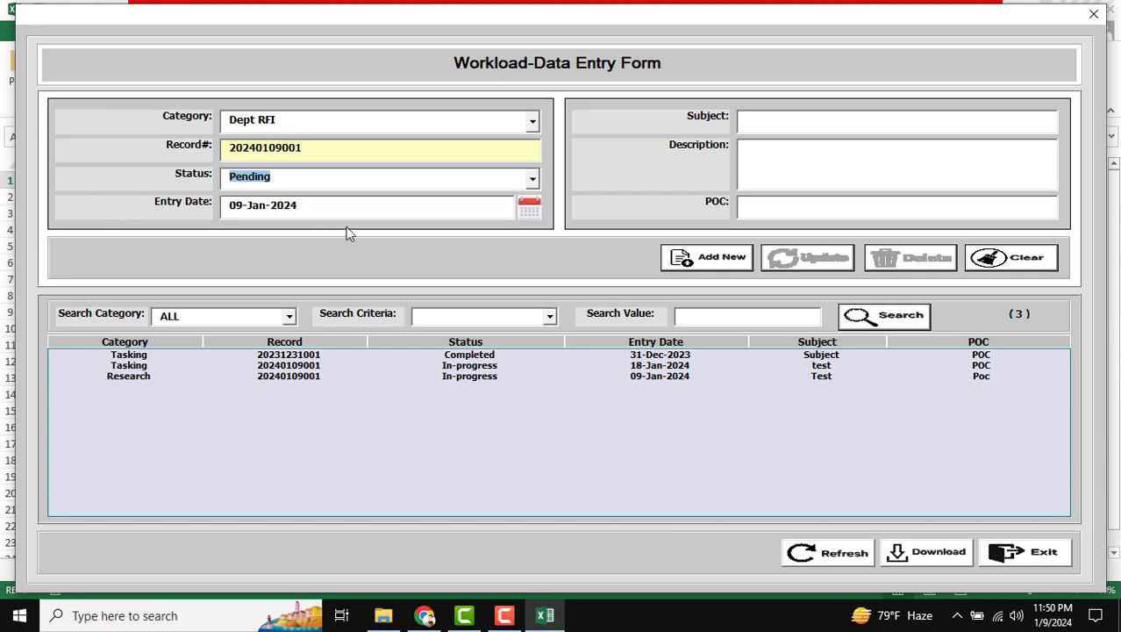
{"action": "left_click", "coordinate": [527, 208]}
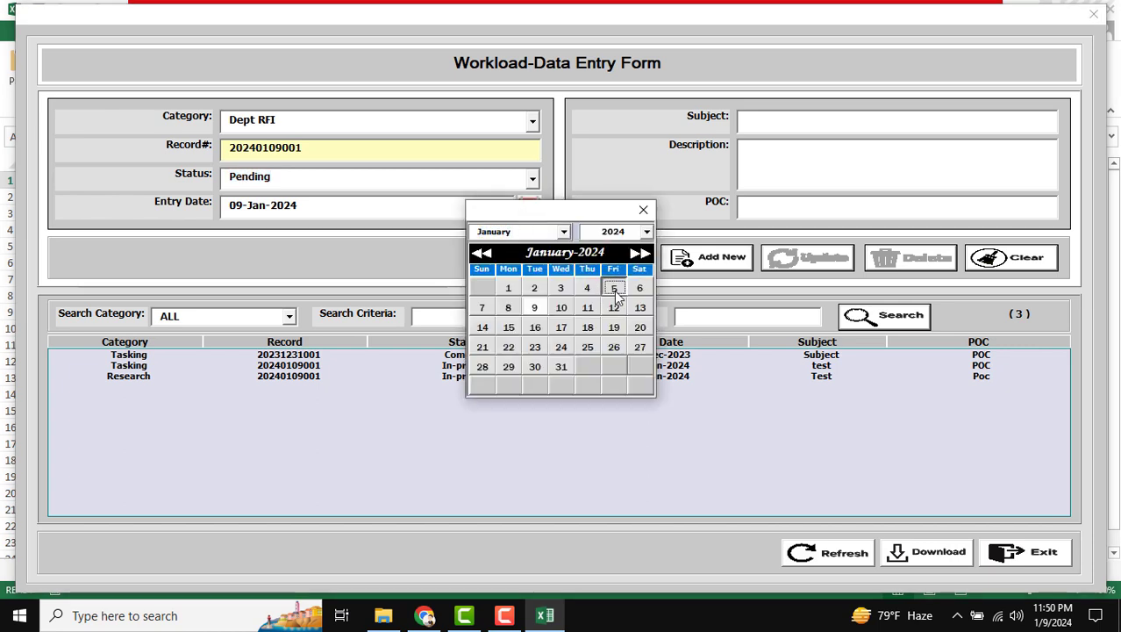
{"action": "left_click", "coordinate": [613, 287]}
{"action": "left_click", "coordinate": [756, 124]}
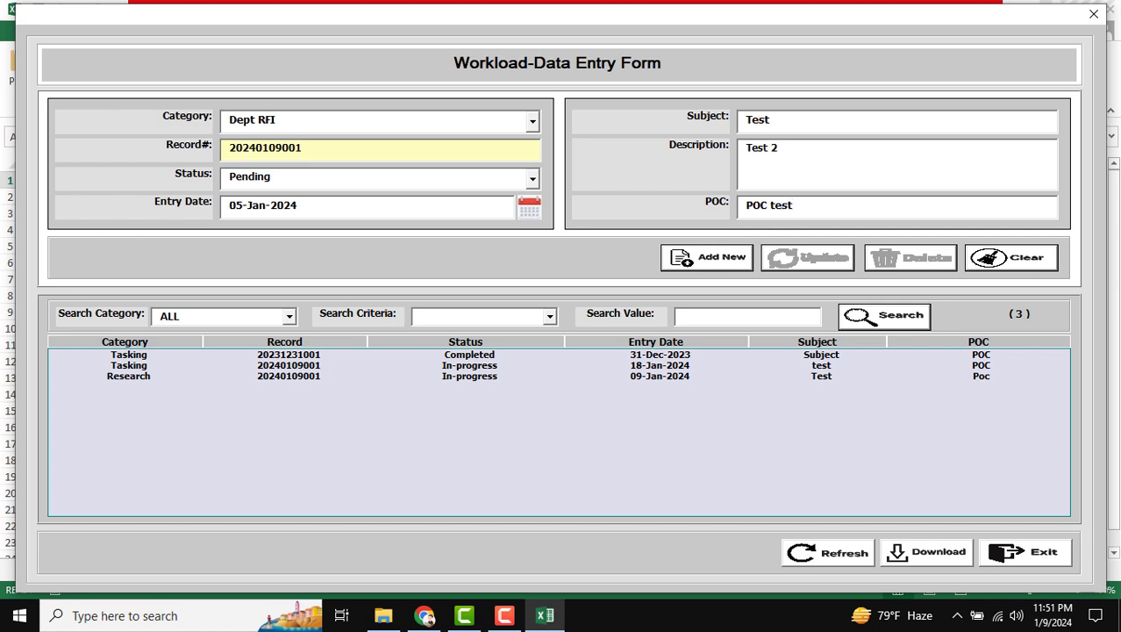
Step: Add the Dept RFI record, confirm the save, and close the form
{"action": "left_click", "coordinate": [725, 261]}
{"action": "left_click", "coordinate": [550, 363]}
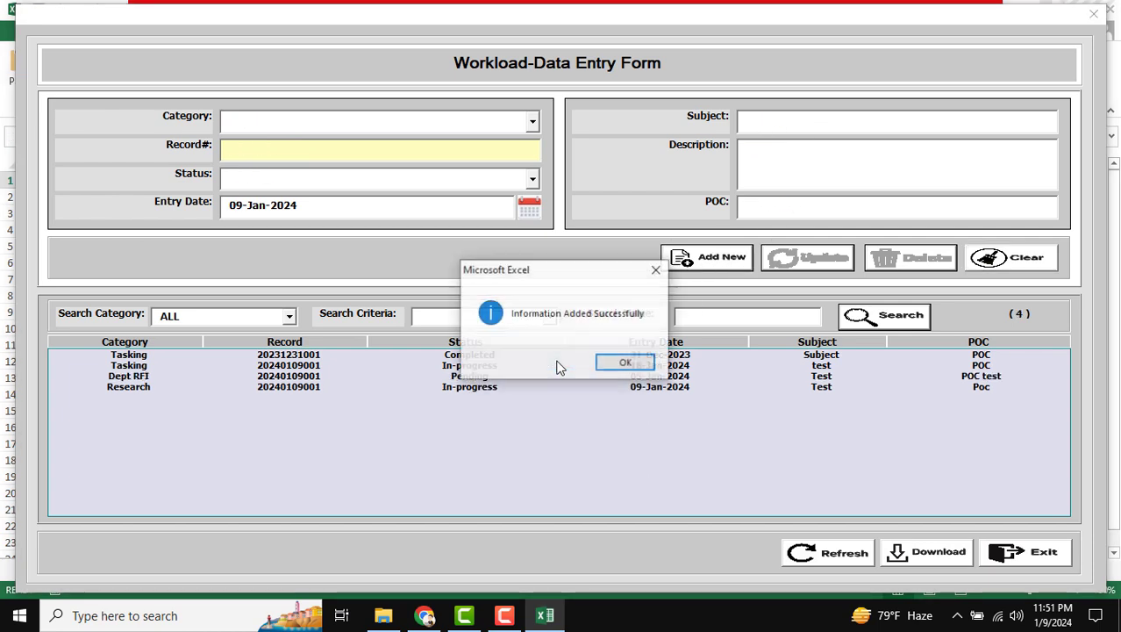
{"action": "left_click", "coordinate": [626, 363]}
{"action": "left_click", "coordinate": [1094, 14]}
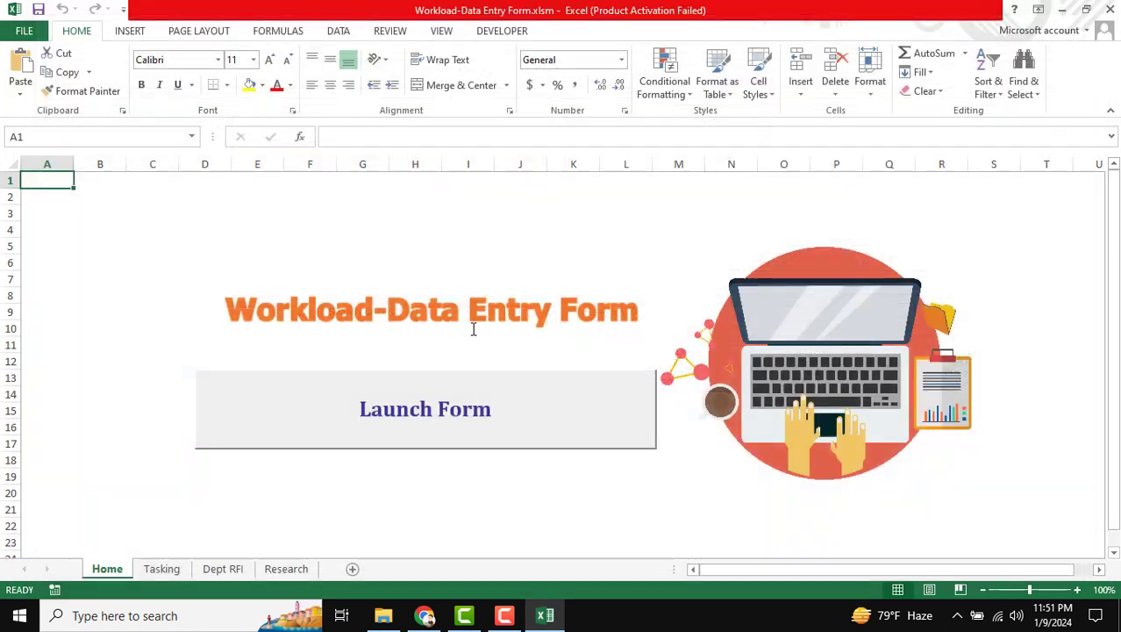
{"action": "left_click", "coordinate": [233, 569]}
{"action": "left_click", "coordinate": [190, 312]}
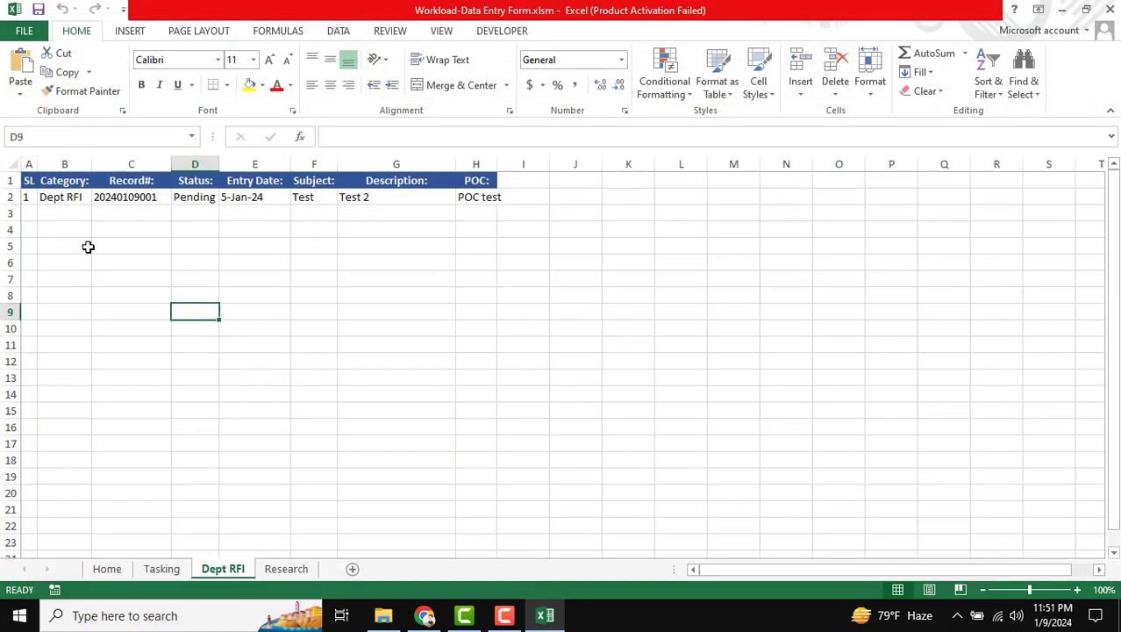
{"action": "left_click_drag", "start_coordinate": [35, 202], "coordinate": [458, 210]}
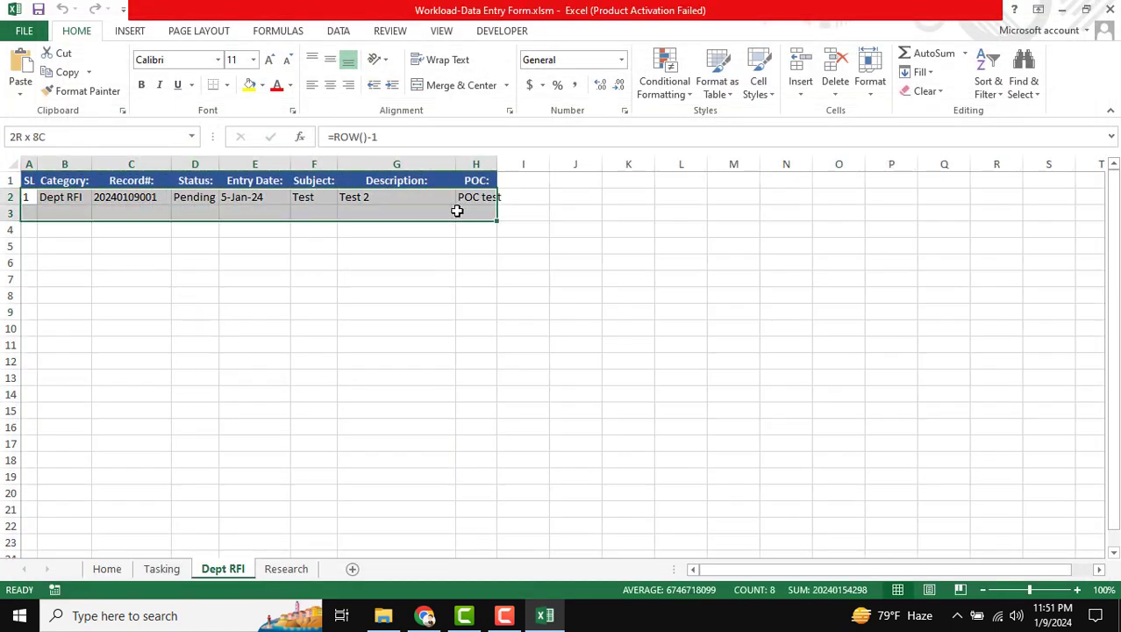
{"action": "left_click", "coordinate": [443, 311]}
{"action": "left_click", "coordinate": [286, 569]}
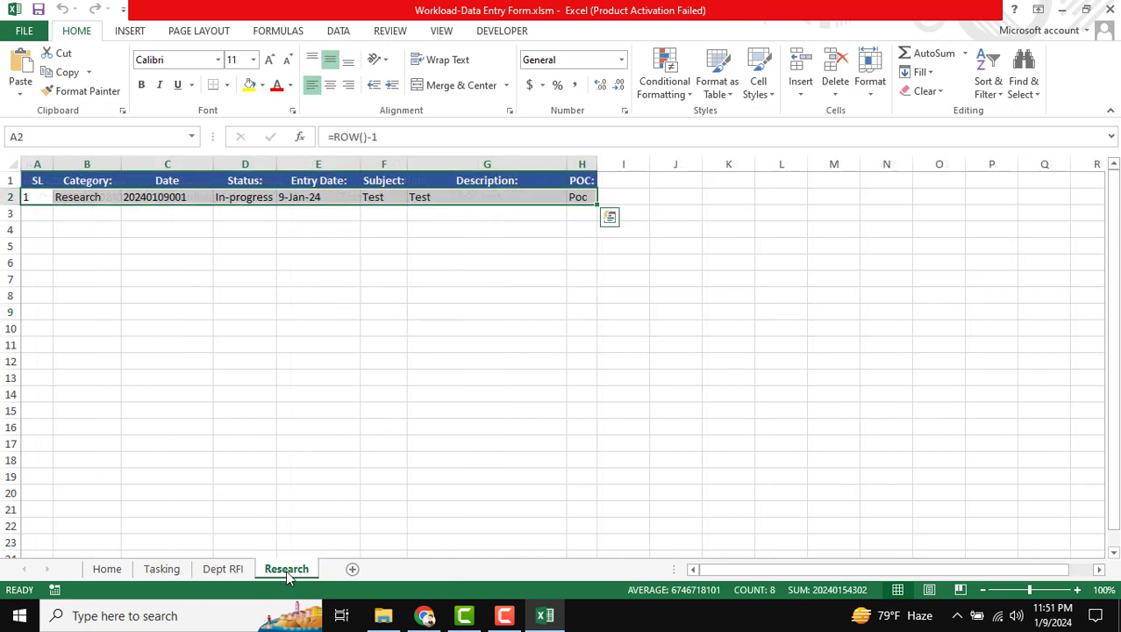
{"action": "left_click", "coordinate": [223, 569]}
{"action": "left_click", "coordinate": [162, 569]}
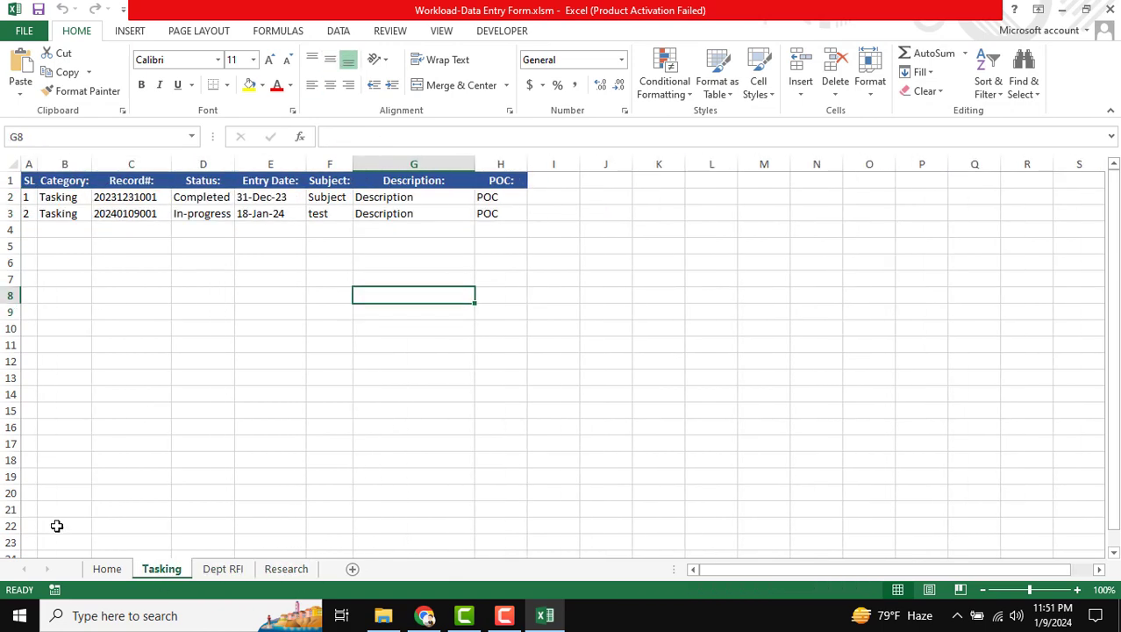
{"action": "left_click", "coordinate": [106, 570]}
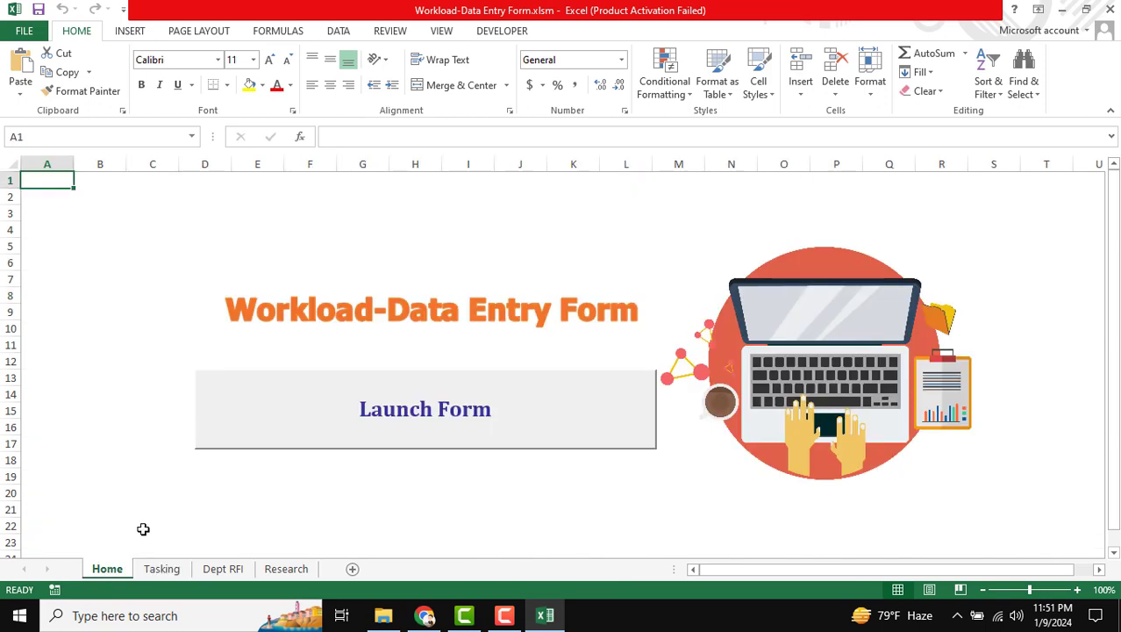
Step: Launch the form and search records across ALL categories, then Tasking only
{"action": "left_click", "coordinate": [369, 419]}
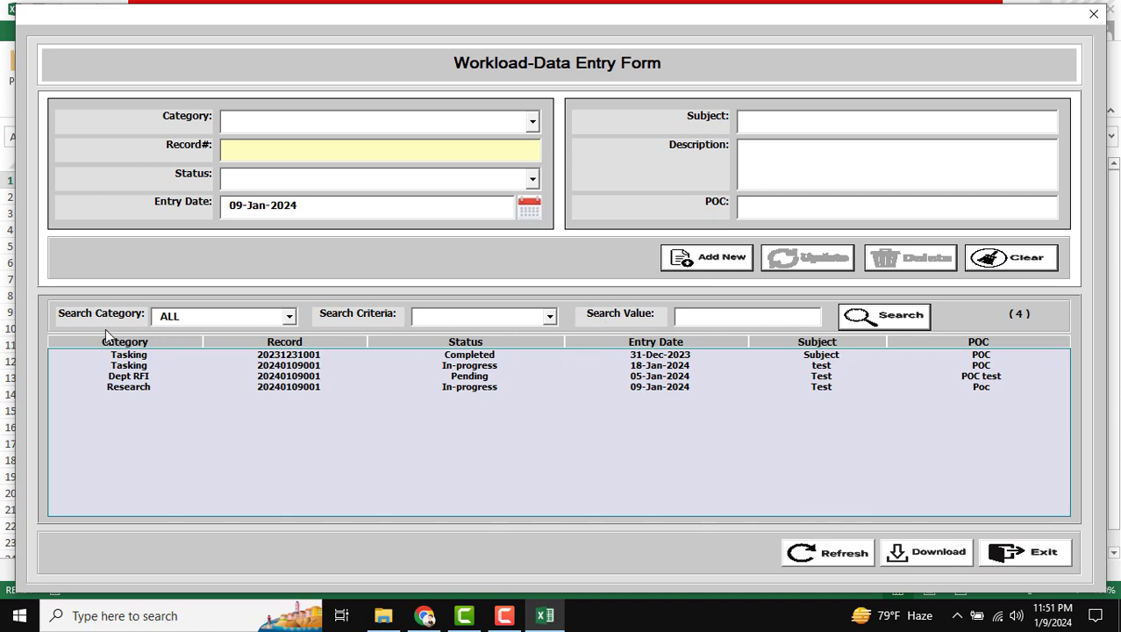
{"action": "left_click", "coordinate": [230, 317]}
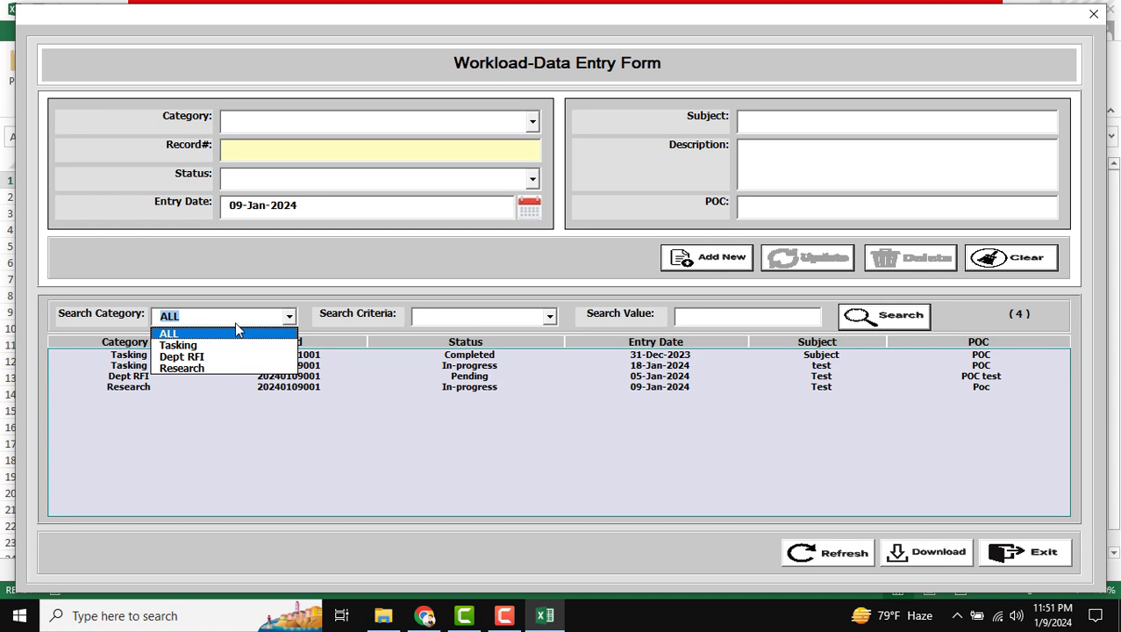
{"action": "left_click", "coordinate": [189, 344]}
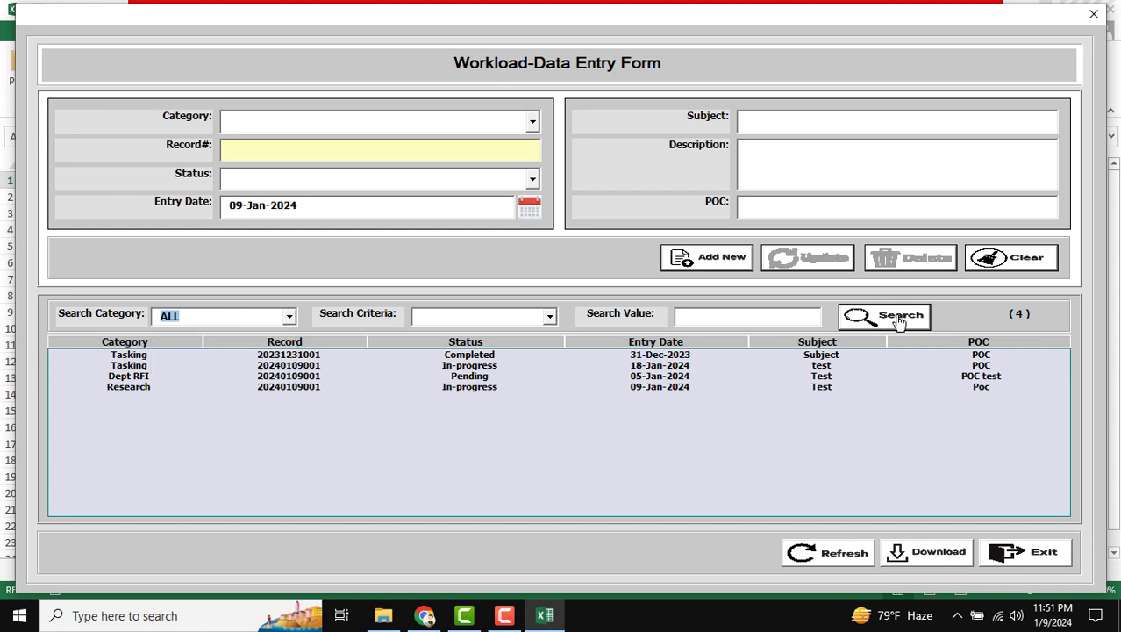
{"action": "left_click", "coordinate": [897, 321]}
{"action": "left_click", "coordinate": [219, 321]}
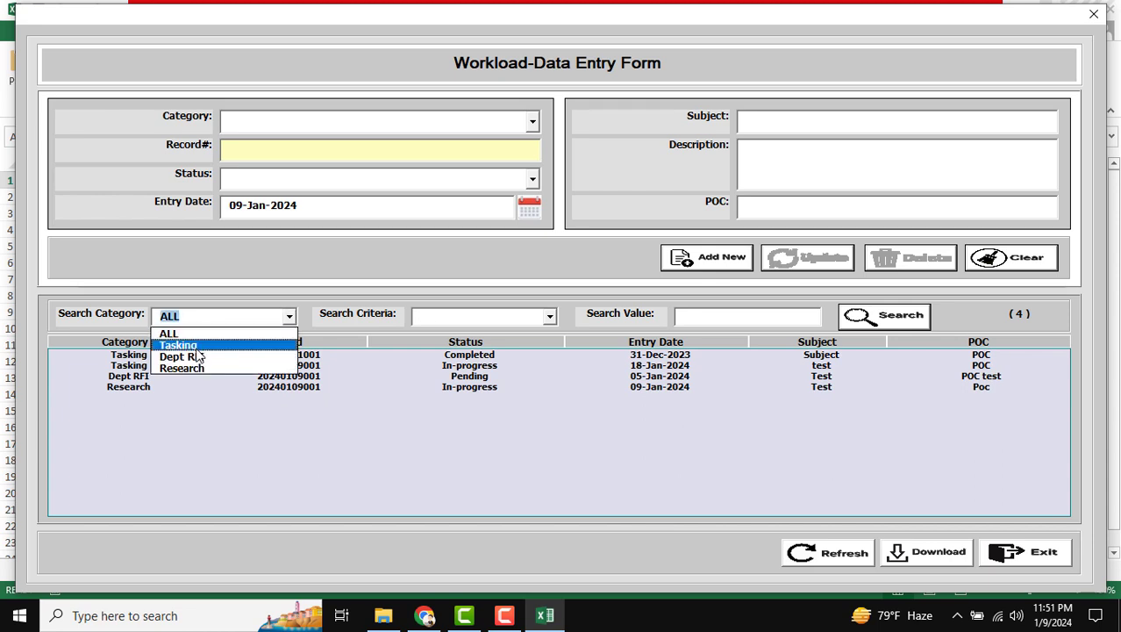
{"action": "left_click", "coordinate": [199, 345]}
{"action": "left_click", "coordinate": [889, 320]}
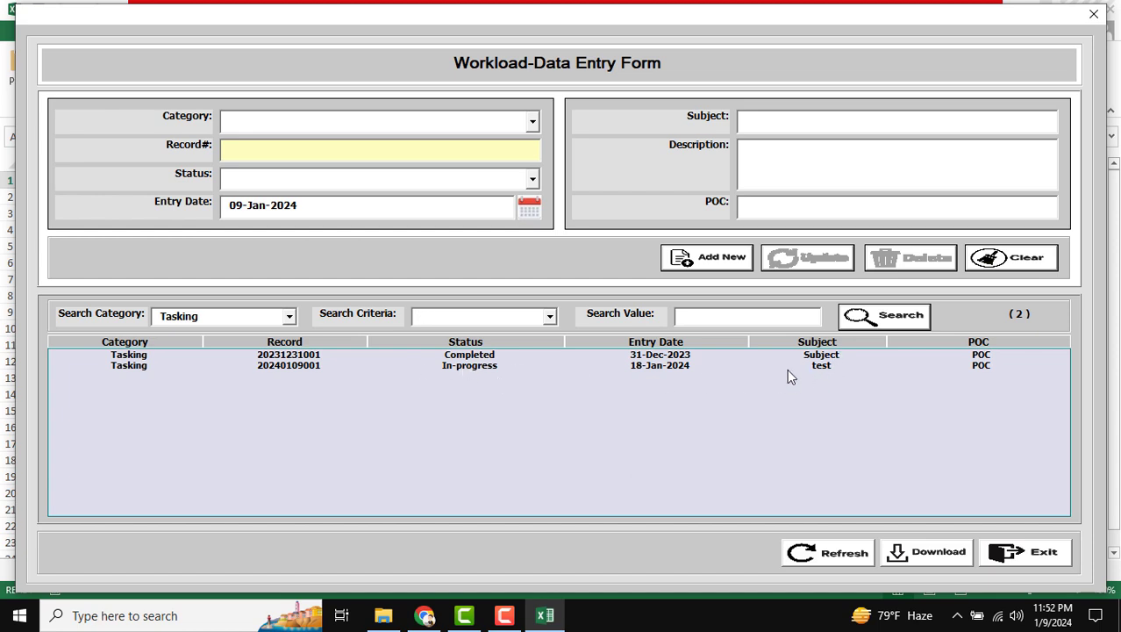
Step: Find Tasking records with Subject 'Test', then refresh to list all four records
{"action": "left_click", "coordinate": [498, 318]}
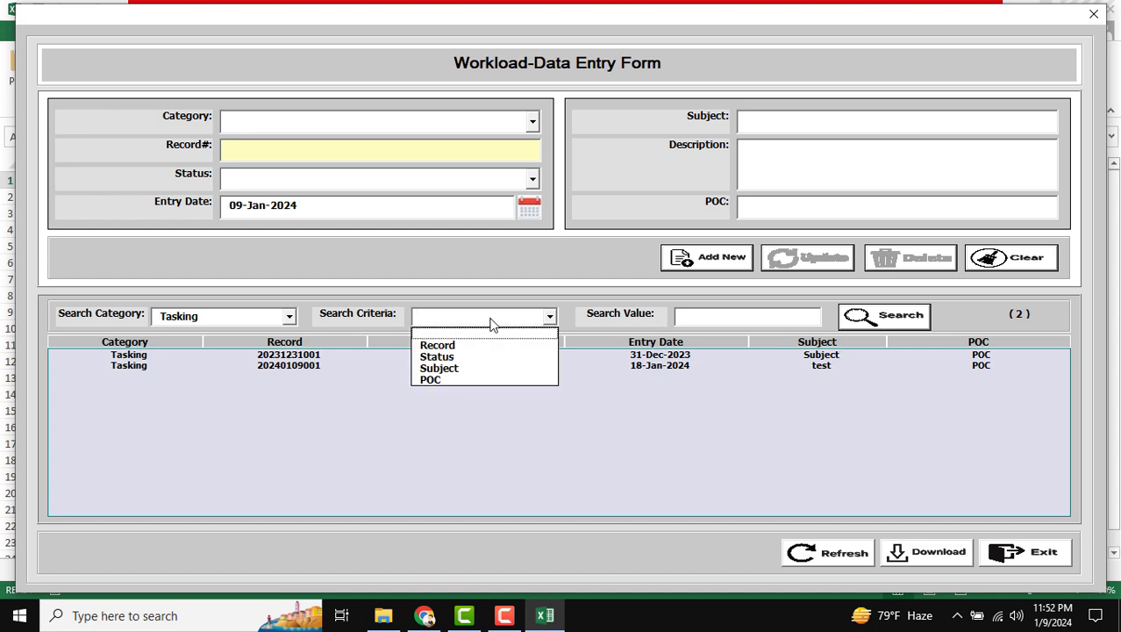
{"action": "left_click", "coordinate": [462, 370]}
{"action": "left_click", "coordinate": [740, 315]}
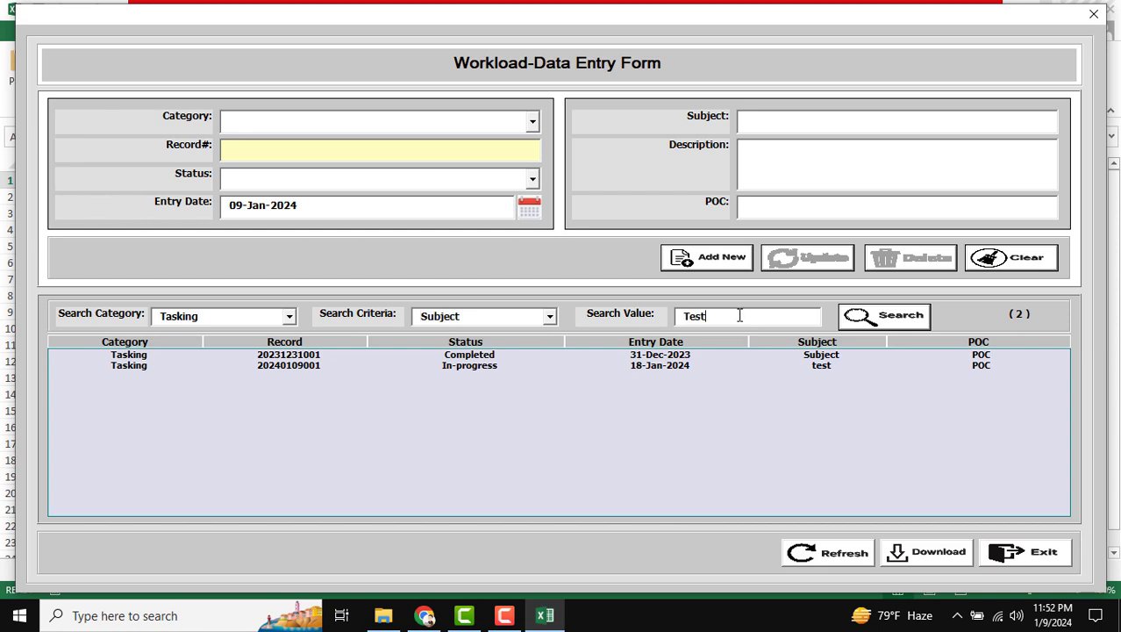
{"action": "left_click", "coordinate": [891, 318]}
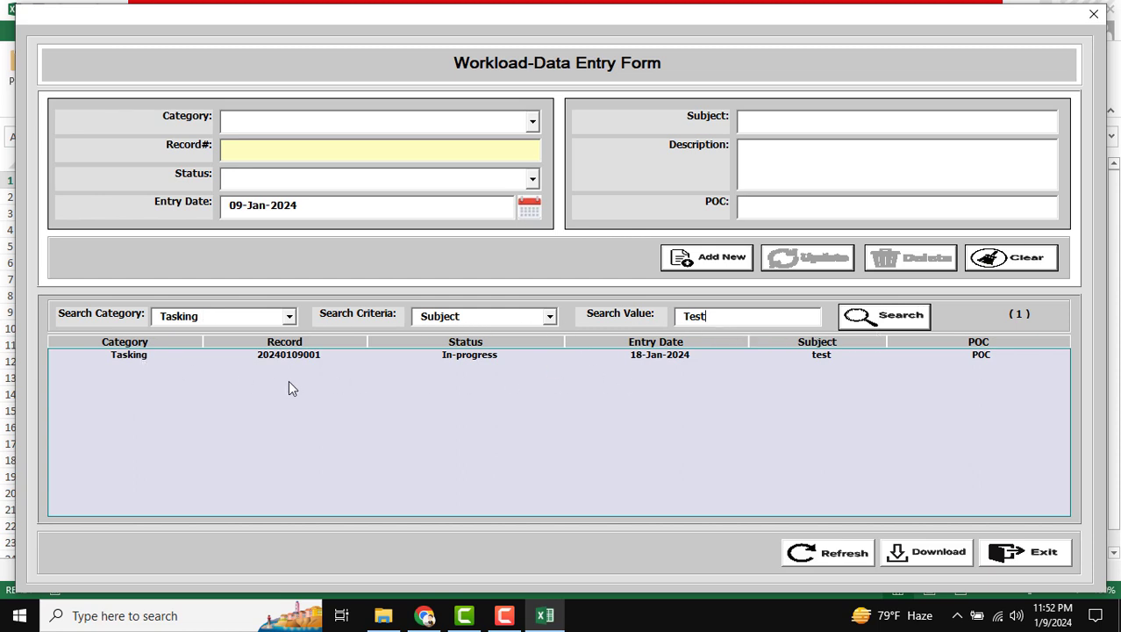
{"action": "left_click", "coordinate": [818, 554]}
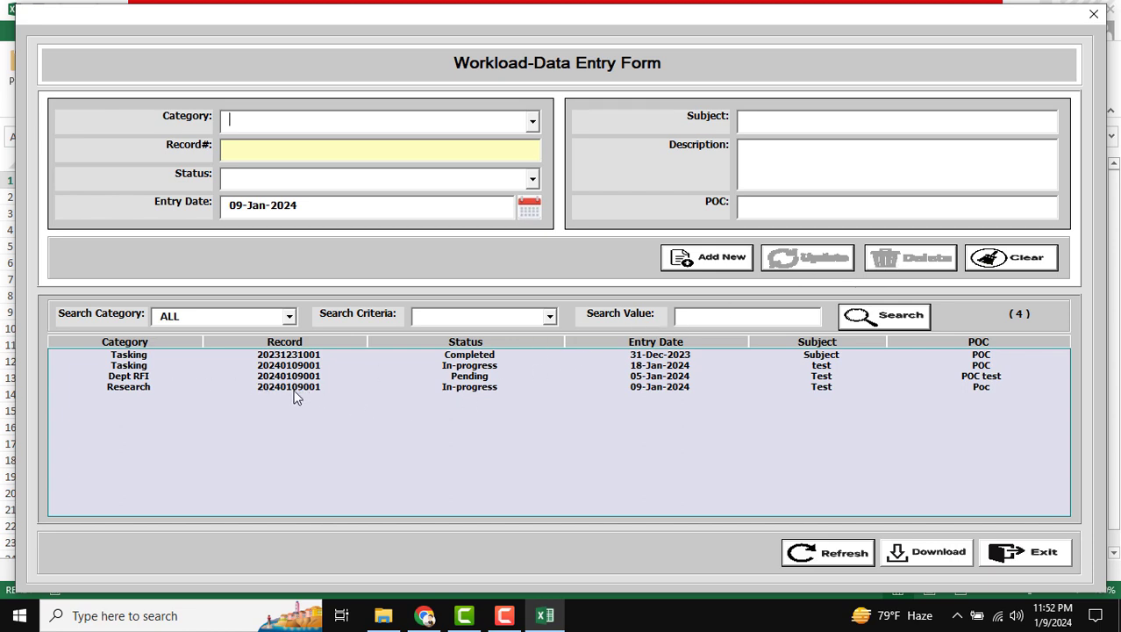
Step: Load the Dept RFI 05-Jan-2024 record, set its status to Completed, and update it
{"action": "left_click", "coordinate": [473, 379]}
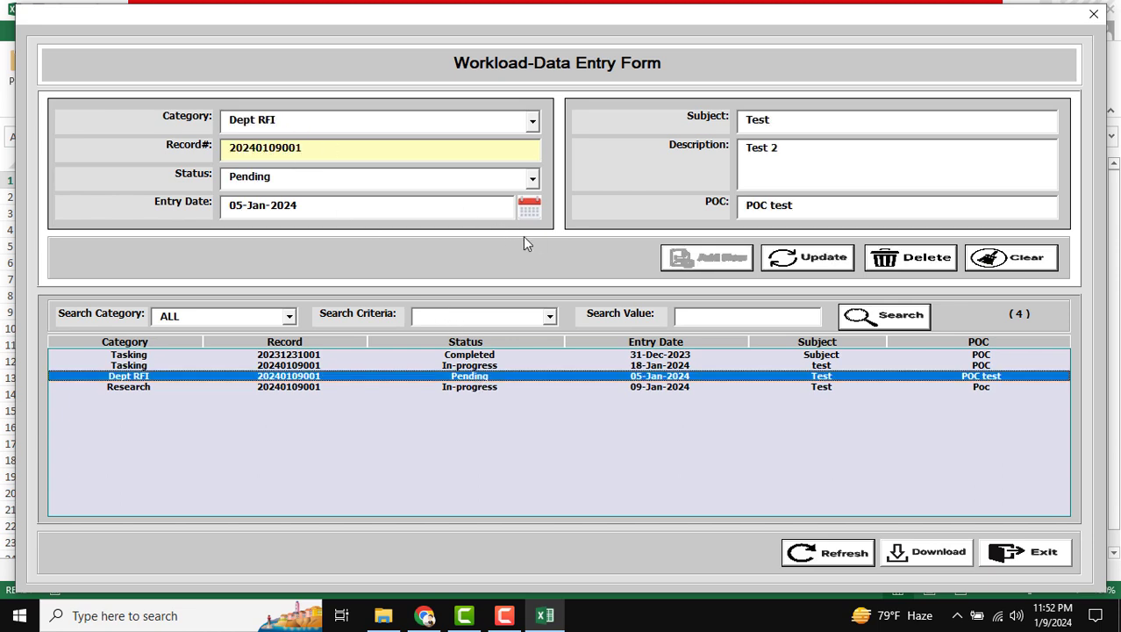
{"action": "left_click", "coordinate": [418, 182]}
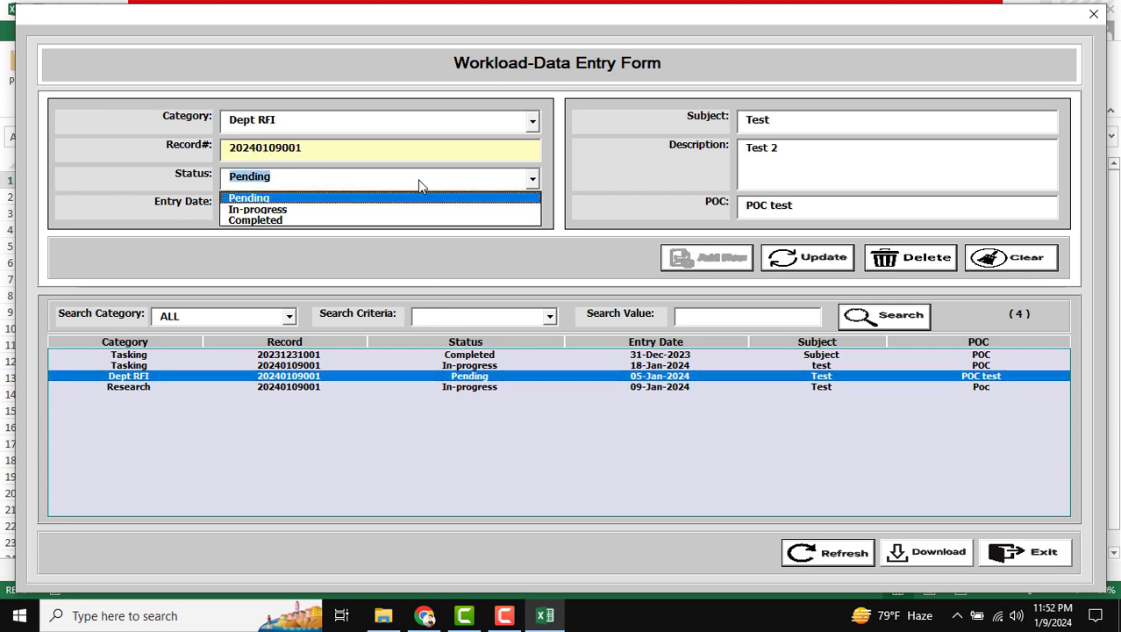
{"action": "left_click", "coordinate": [330, 221]}
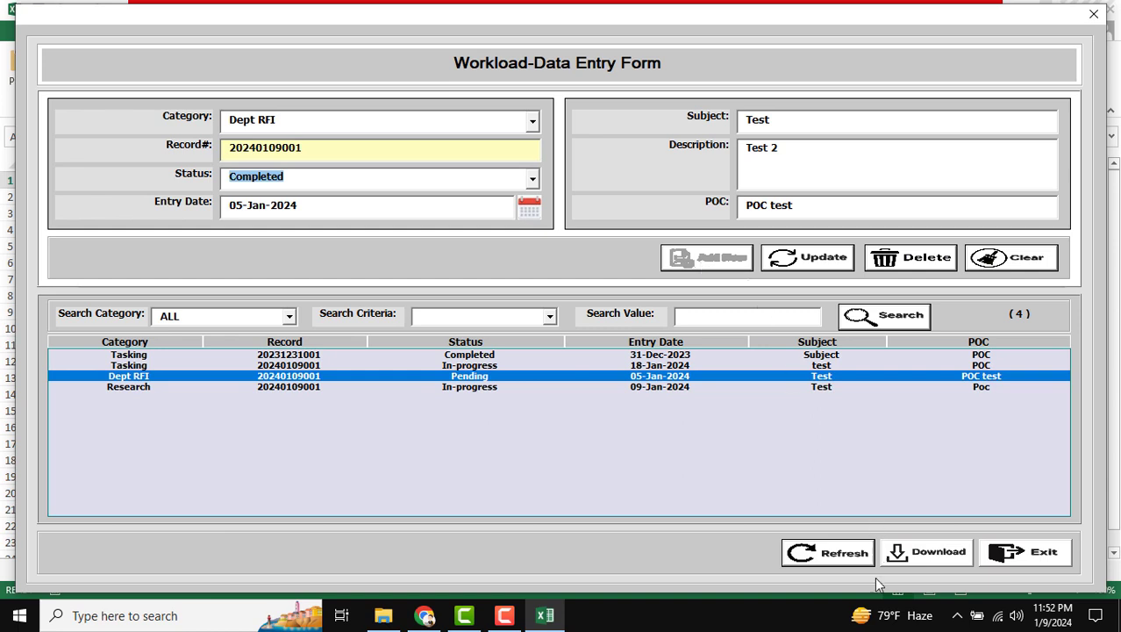
{"action": "left_click", "coordinate": [812, 263]}
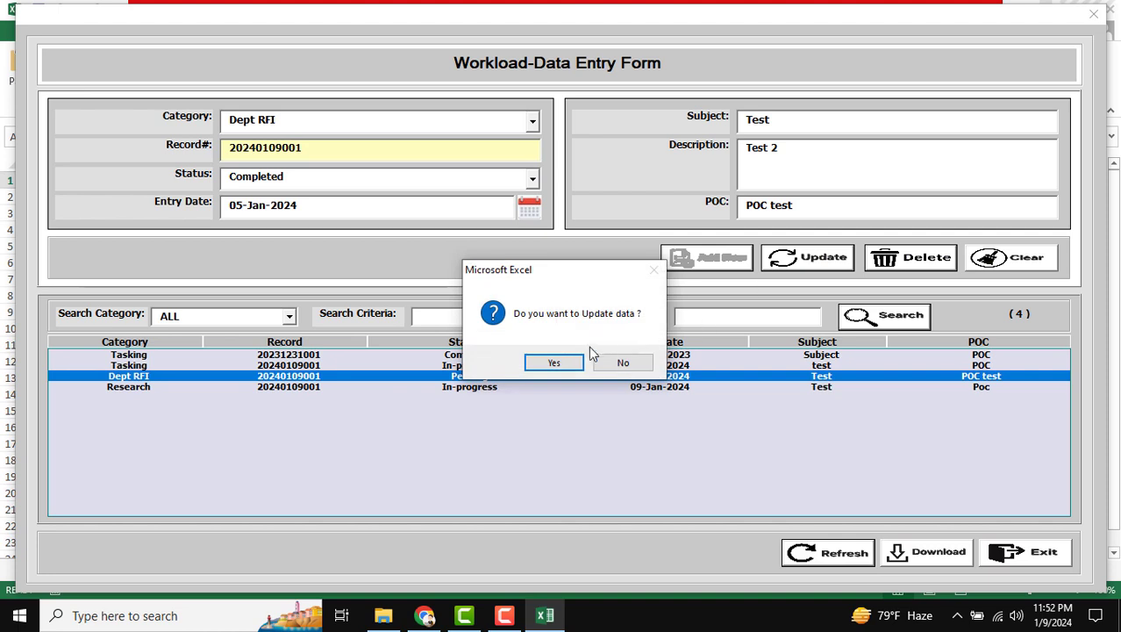
{"action": "left_click", "coordinate": [554, 361]}
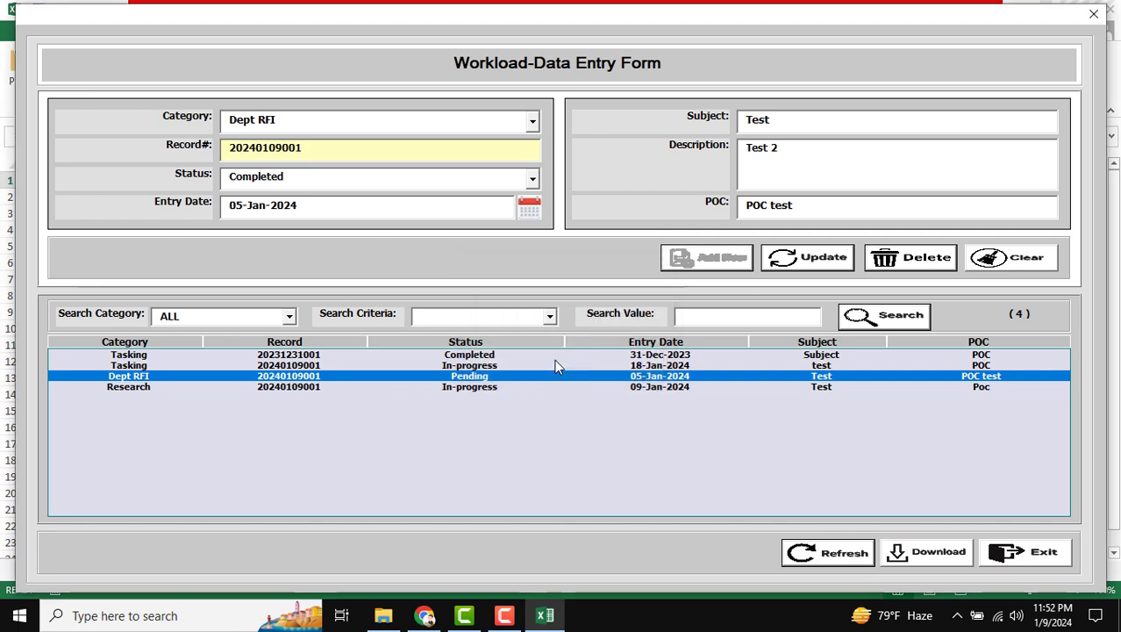
{"action": "left_click", "coordinate": [630, 364]}
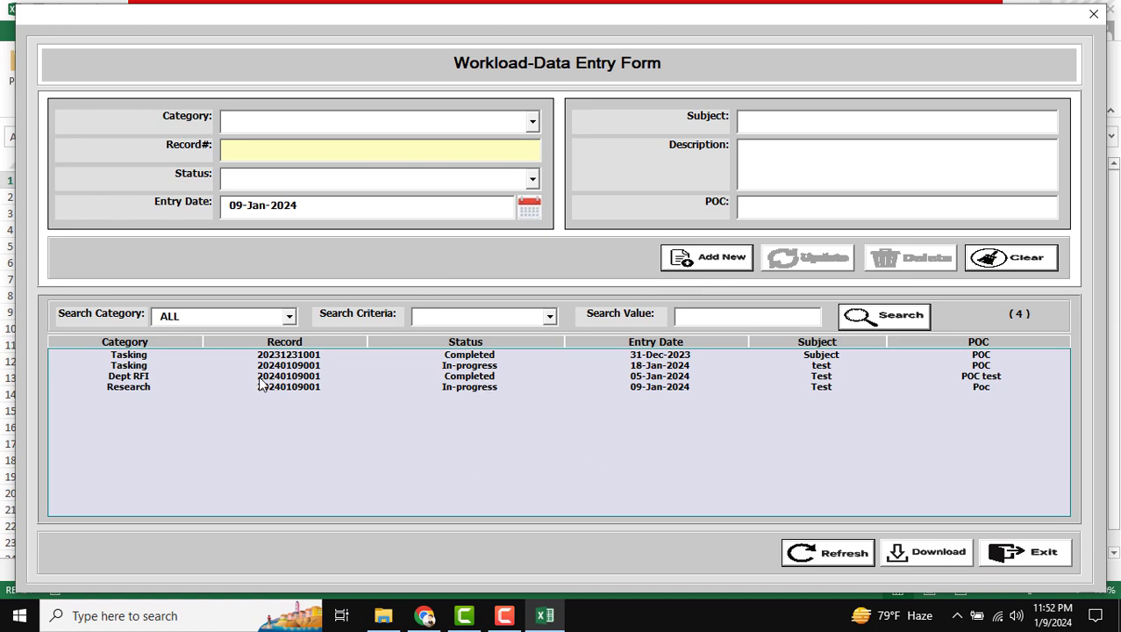
{"action": "left_click", "coordinate": [473, 377]}
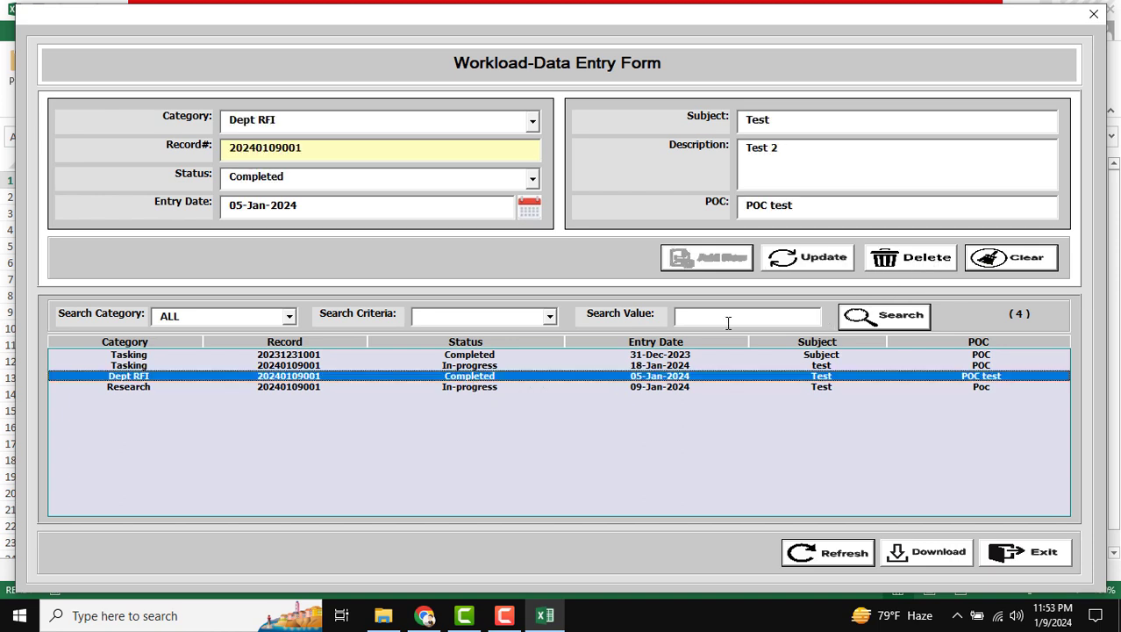
Step: Delete the Tasking record dated 18-Jan-2024, confirm, and close the form
{"action": "left_click", "coordinate": [666, 365]}
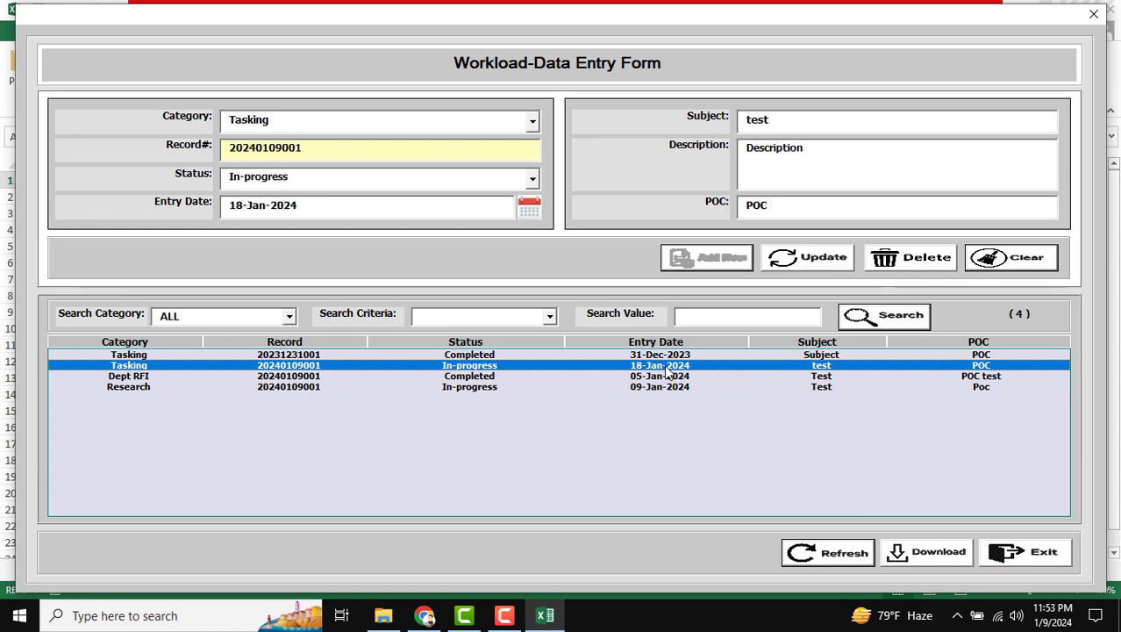
{"action": "left_click", "coordinate": [922, 264]}
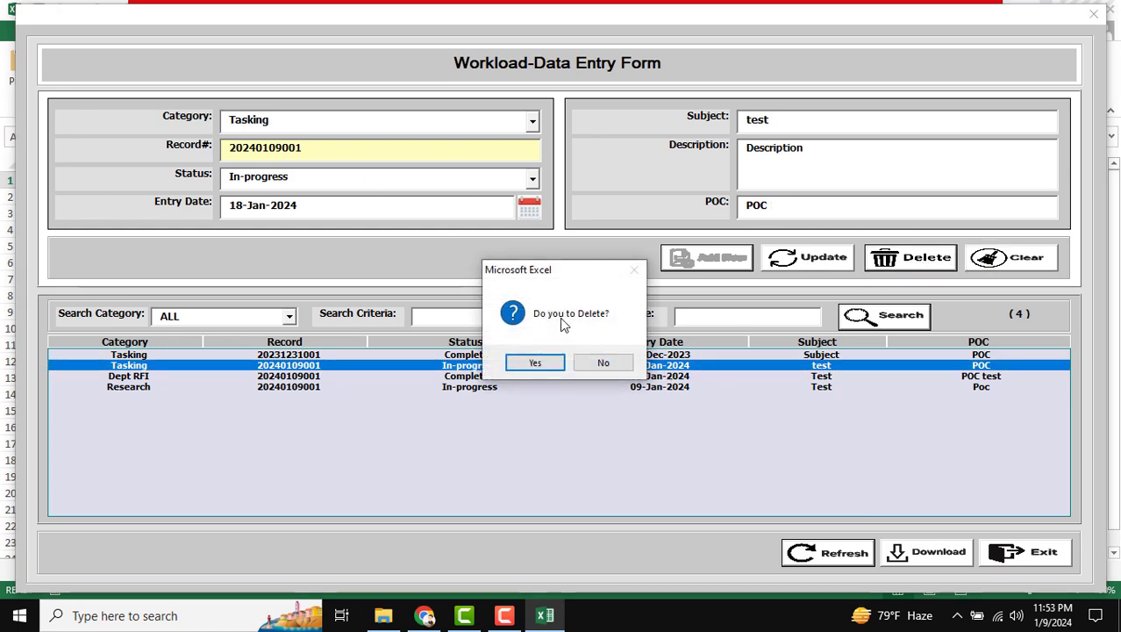
{"action": "left_click", "coordinate": [535, 362]}
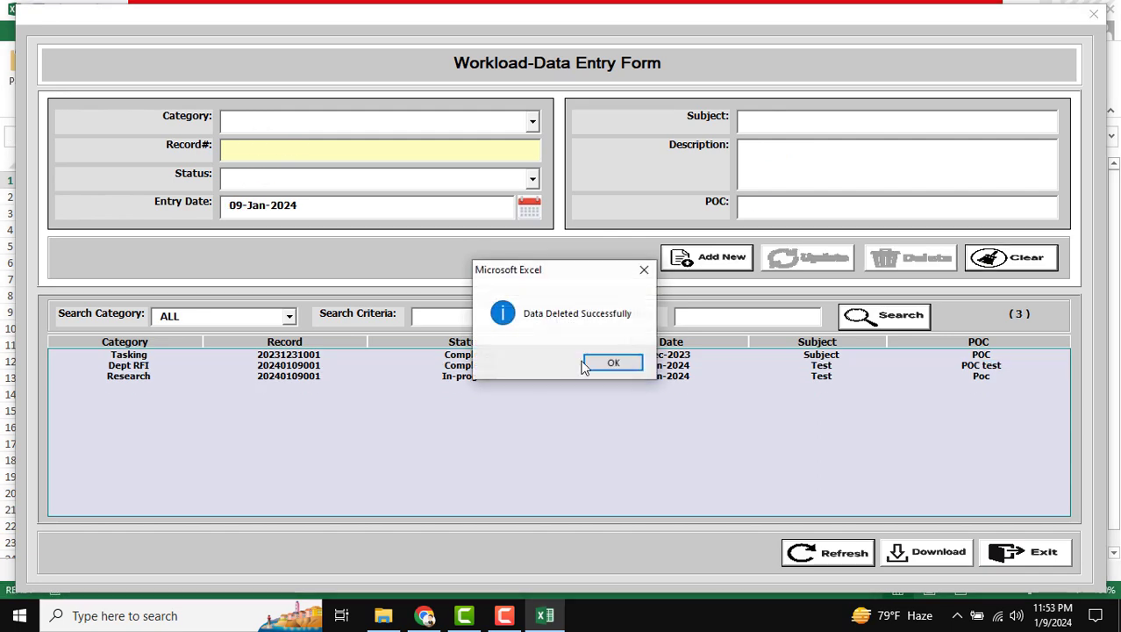
{"action": "left_click", "coordinate": [585, 365]}
{"action": "left_click", "coordinate": [1094, 14]}
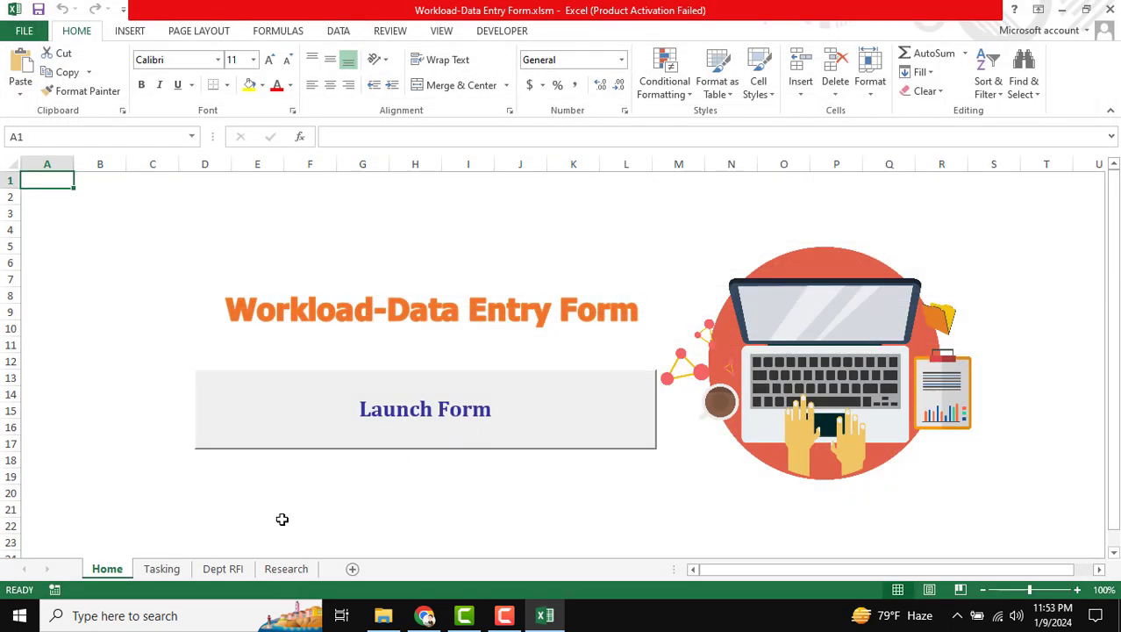
Step: Review the Tasking, Dept RFI and Research sheets, then relaunch the form from Home
{"action": "left_click", "coordinate": [162, 569]}
{"action": "left_click", "coordinate": [105, 290]}
{"action": "left_click_drag", "start_coordinate": [31, 205], "coordinate": [496, 215]}
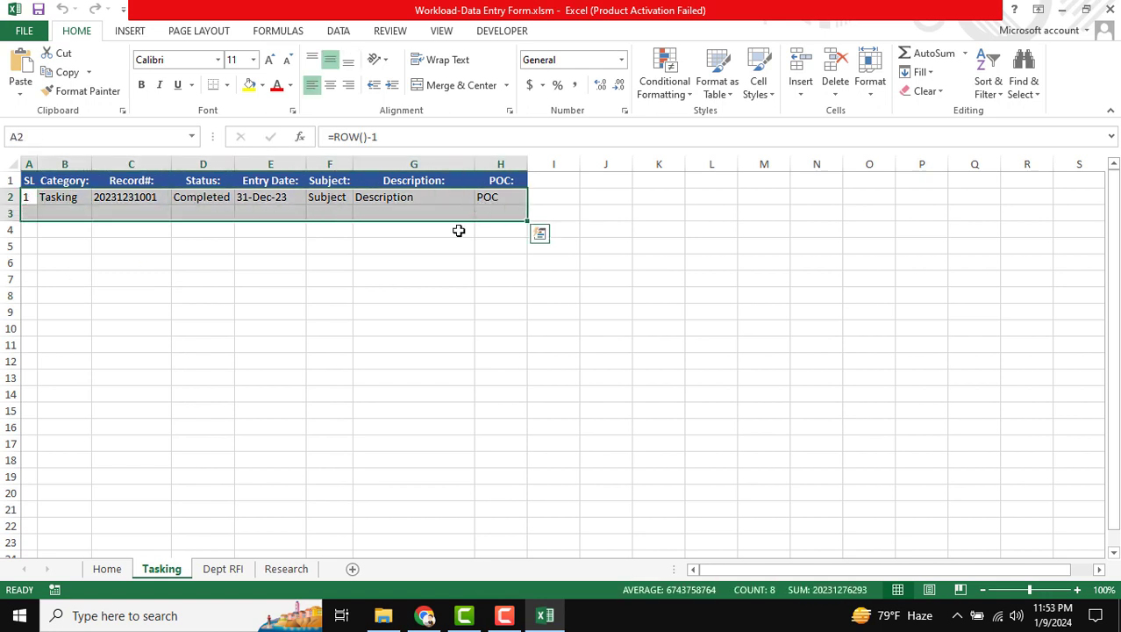
{"action": "left_click", "coordinate": [223, 569]}
{"action": "left_click", "coordinate": [286, 568]}
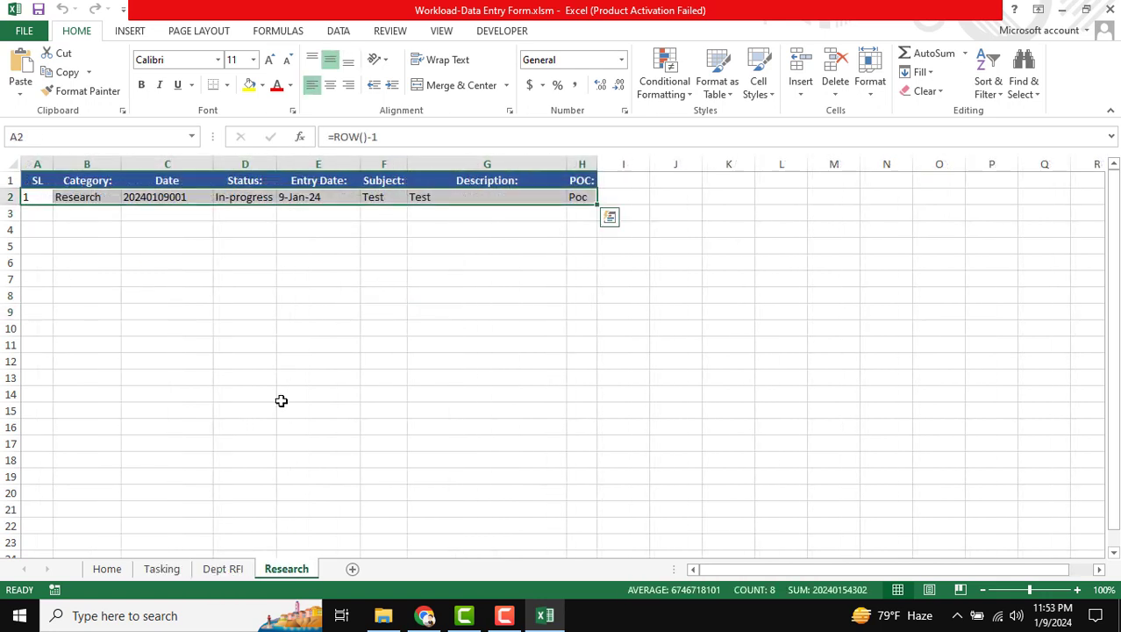
{"action": "left_click_drag", "start_coordinate": [171, 246], "coordinate": [443, 246]}
{"action": "left_click", "coordinate": [291, 278]}
{"action": "left_click", "coordinate": [107, 569]}
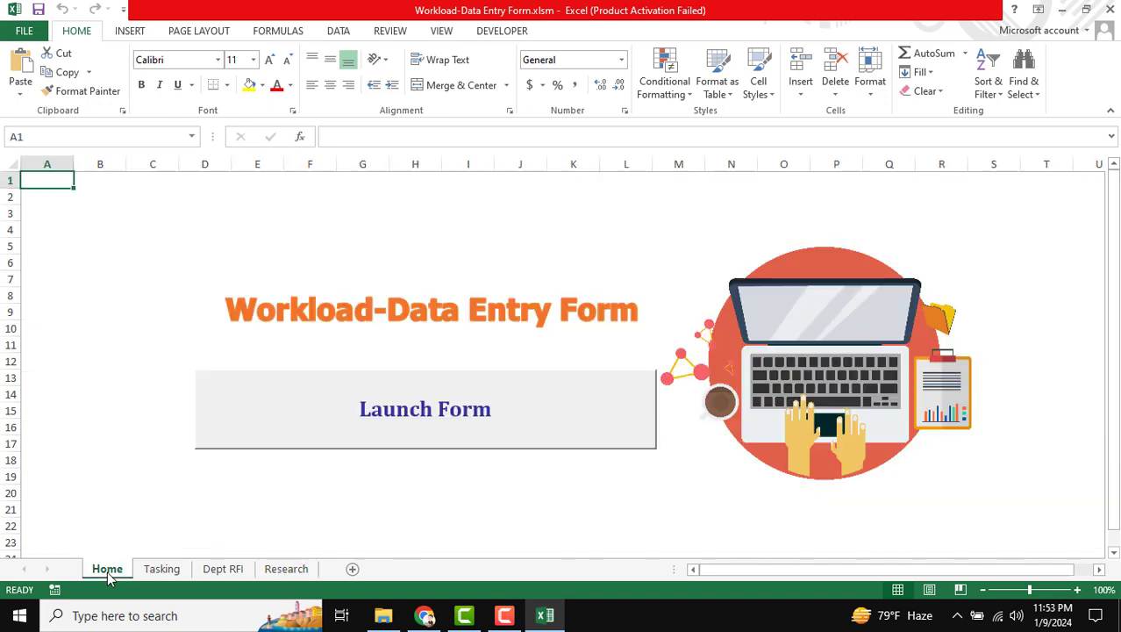
{"action": "left_click", "coordinate": [436, 413]}
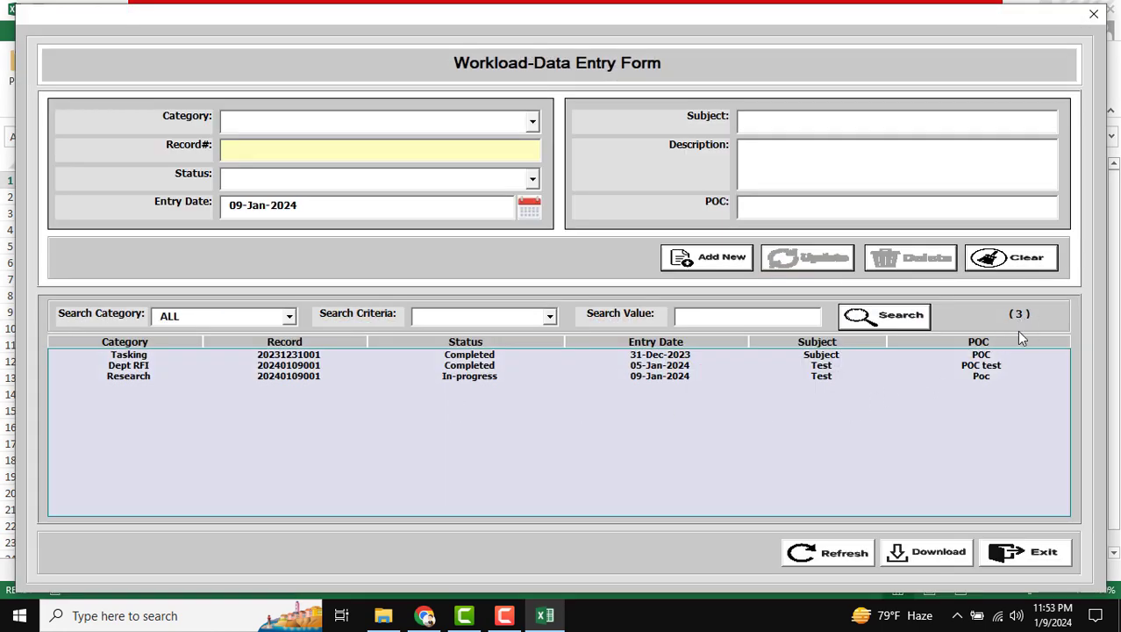
Step: Load the Research record into the form, then clear all the fields
{"action": "left_click", "coordinate": [990, 376]}
{"action": "double_click", "coordinate": [663, 371]}
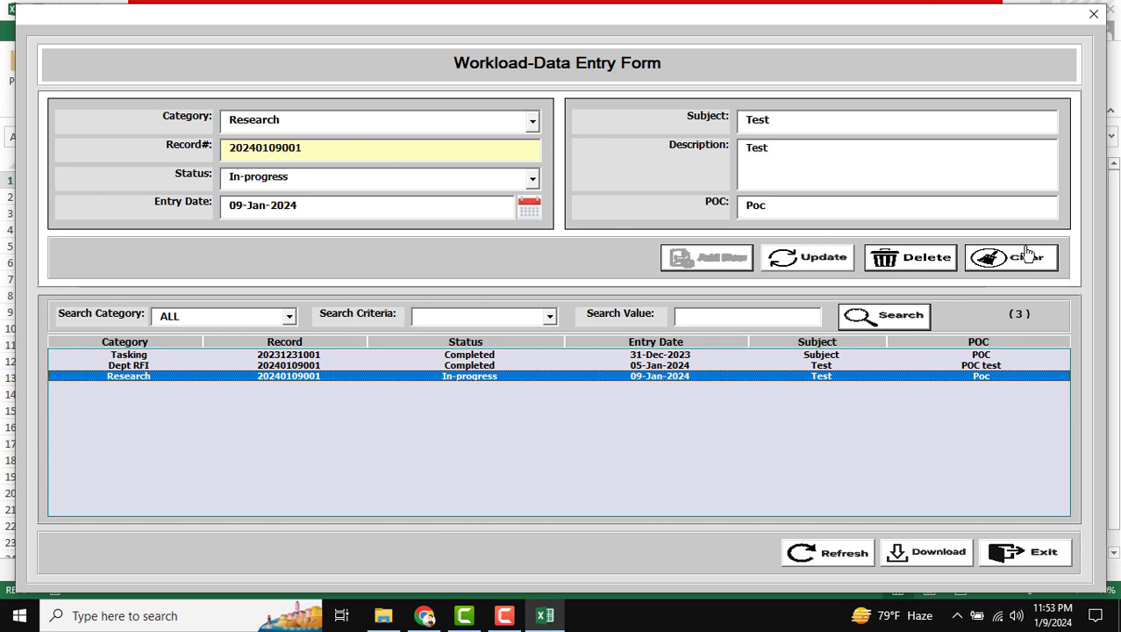
{"action": "left_click", "coordinate": [1026, 255]}
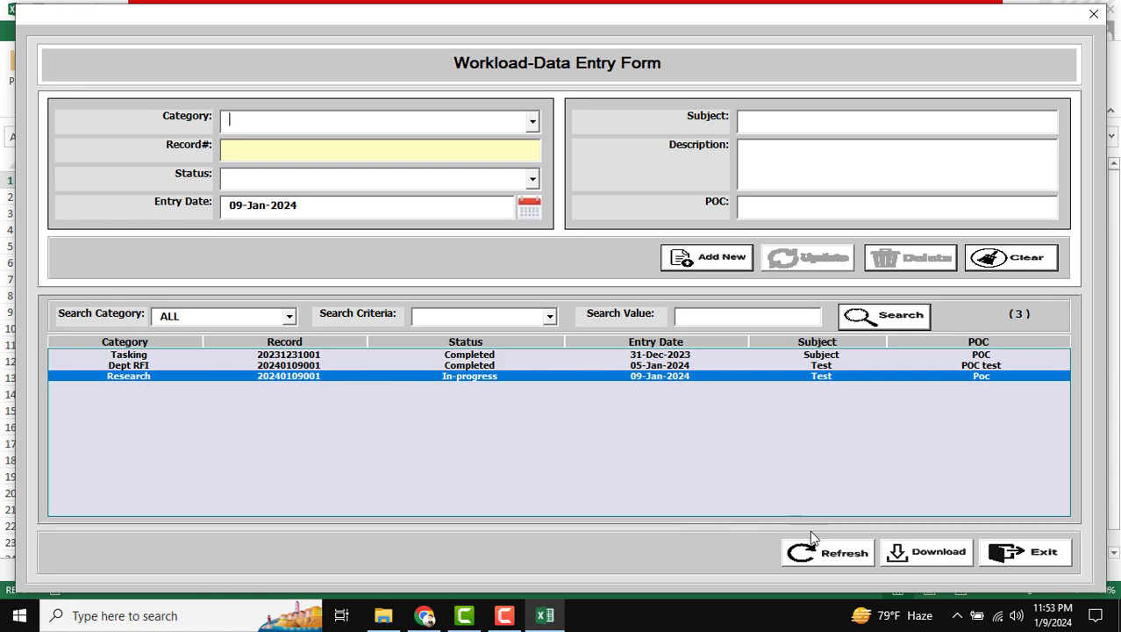
Step: Download all records and open Data Entry Tracker_09-Jan-2024.xlsx from the Desktop folder
{"action": "left_click", "coordinate": [916, 550]}
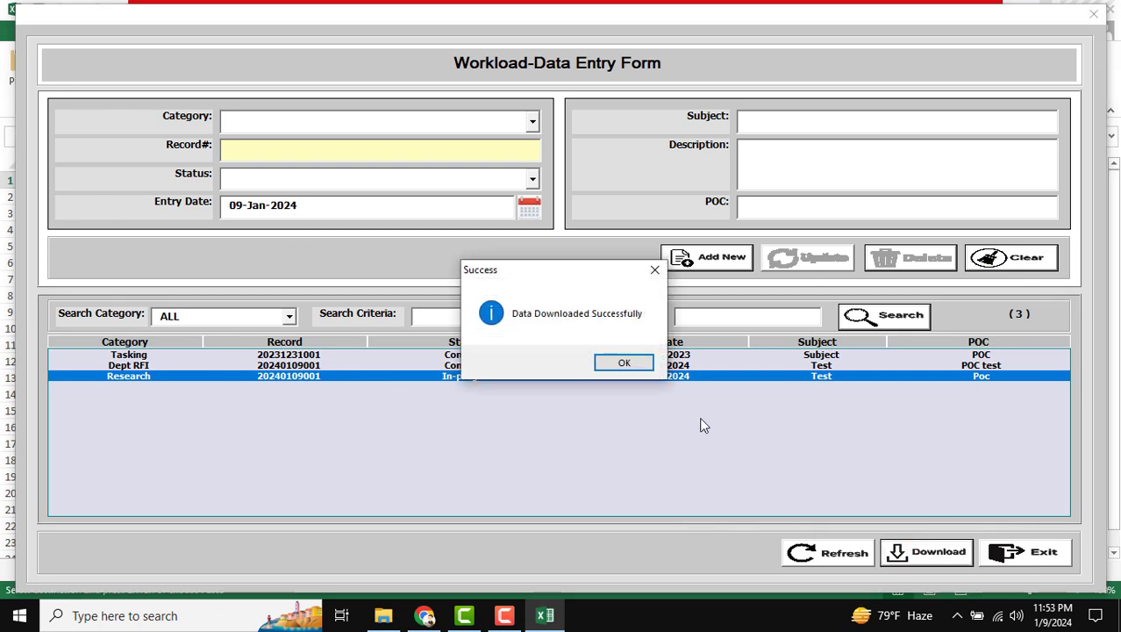
{"action": "left_click", "coordinate": [624, 363]}
{"action": "left_click", "coordinate": [1094, 14]}
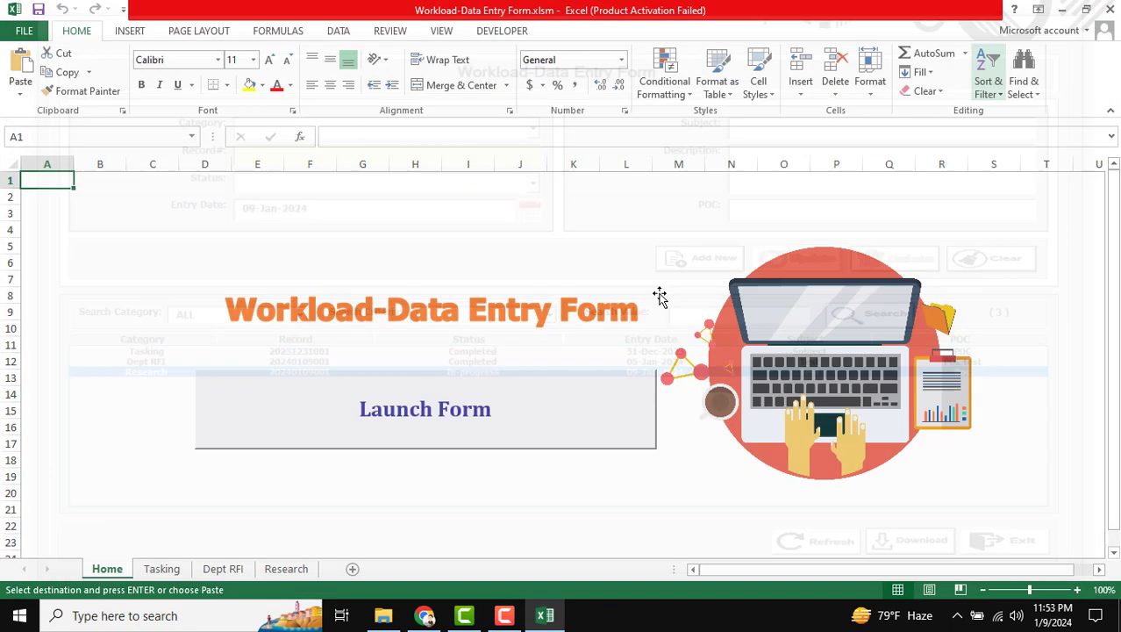
{"action": "left_click", "coordinate": [397, 621]}
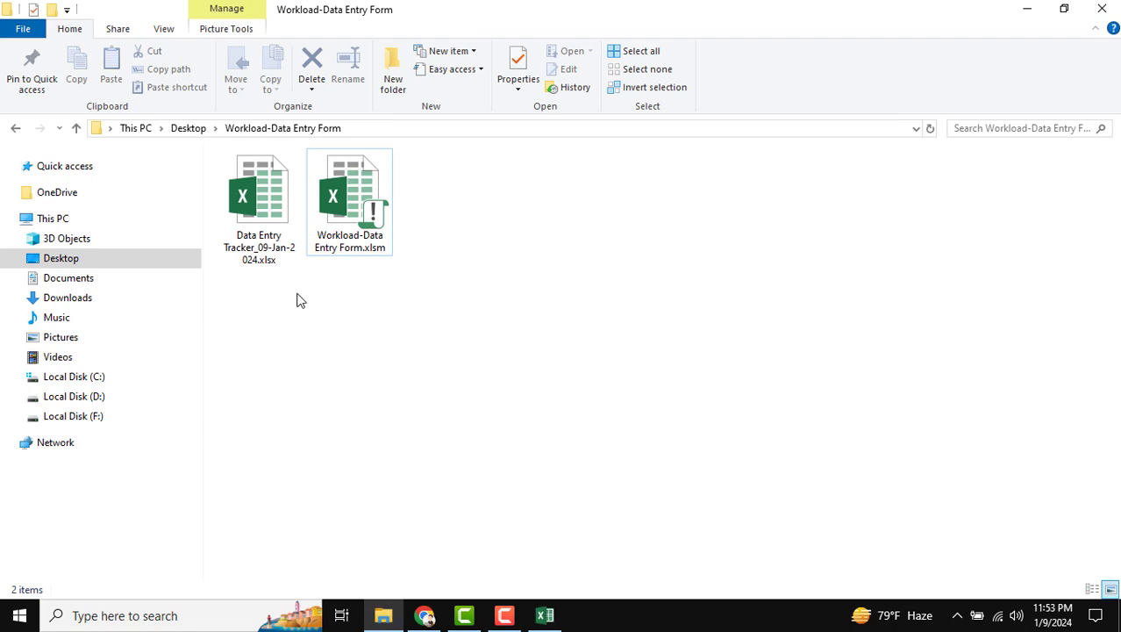
{"action": "double_click", "coordinate": [261, 197]}
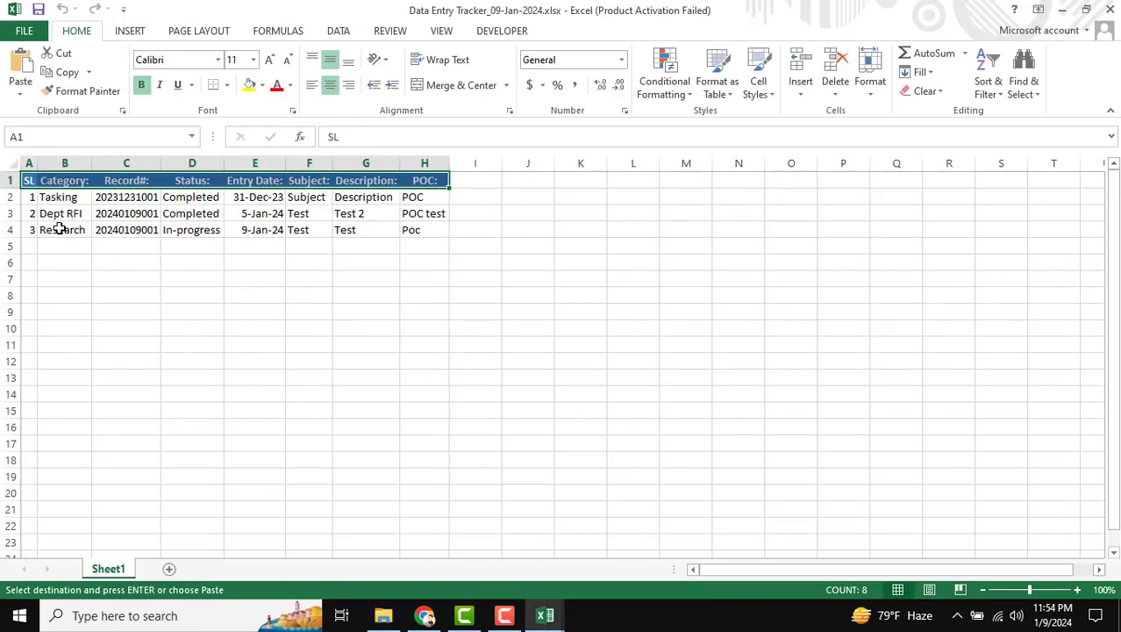
Step: Inspect the three downloaded records in the tracker workbook, then close it
{"action": "left_click_drag", "start_coordinate": [35, 200], "coordinate": [428, 255]}
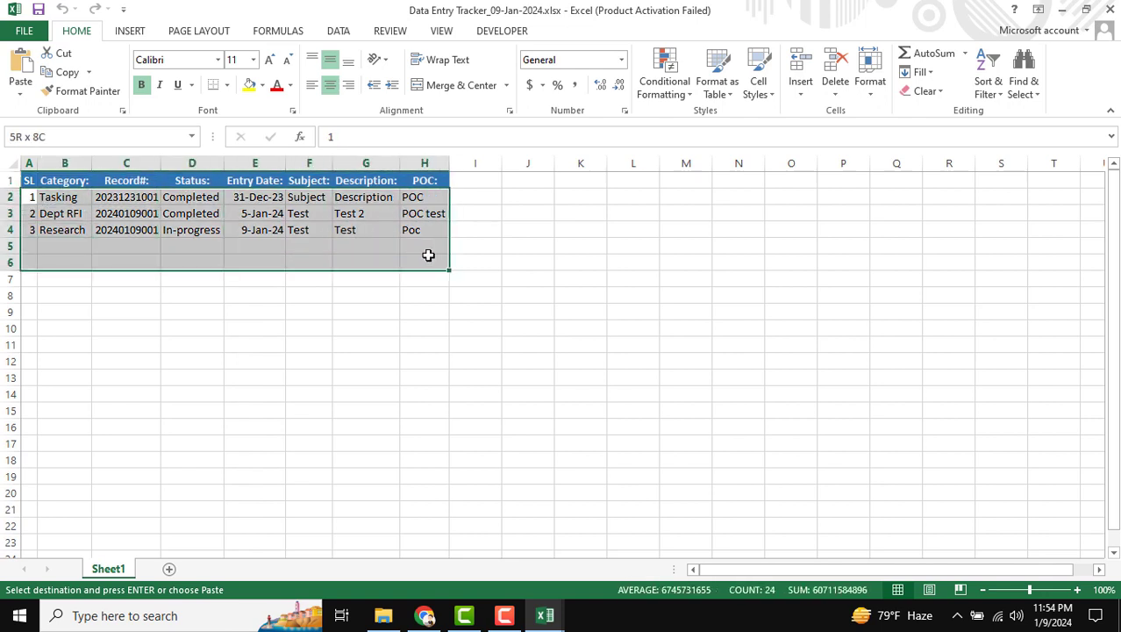
{"action": "left_click", "coordinate": [254, 311]}
{"action": "left_click", "coordinate": [62, 214]}
{"action": "left_click", "coordinate": [60, 230]}
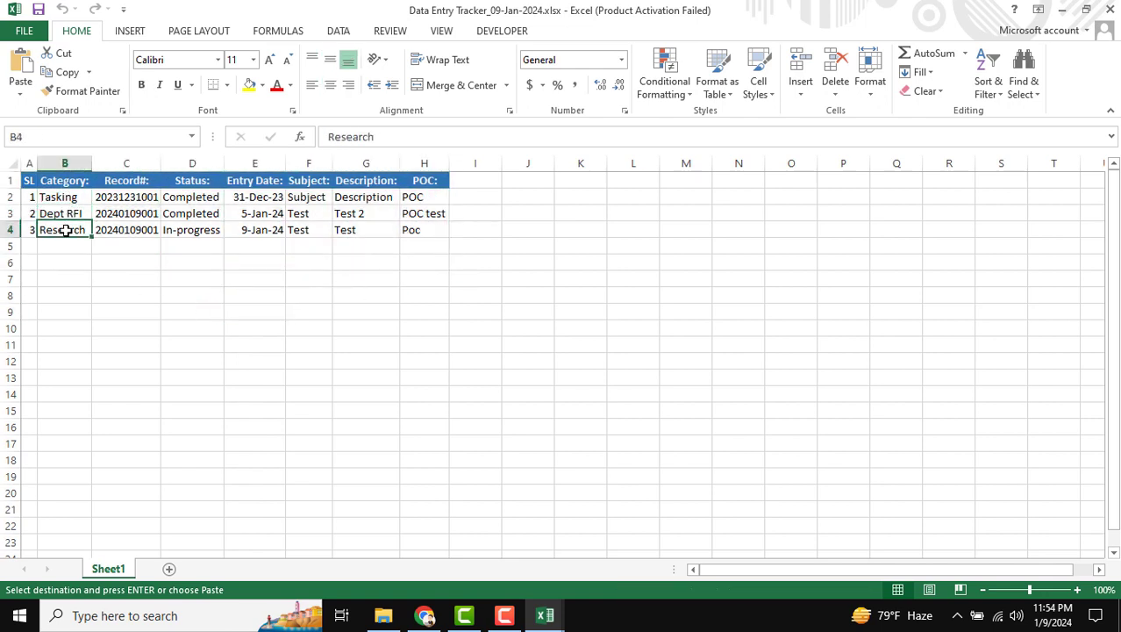
{"action": "left_click_drag", "start_coordinate": [33, 198], "coordinate": [386, 232]}
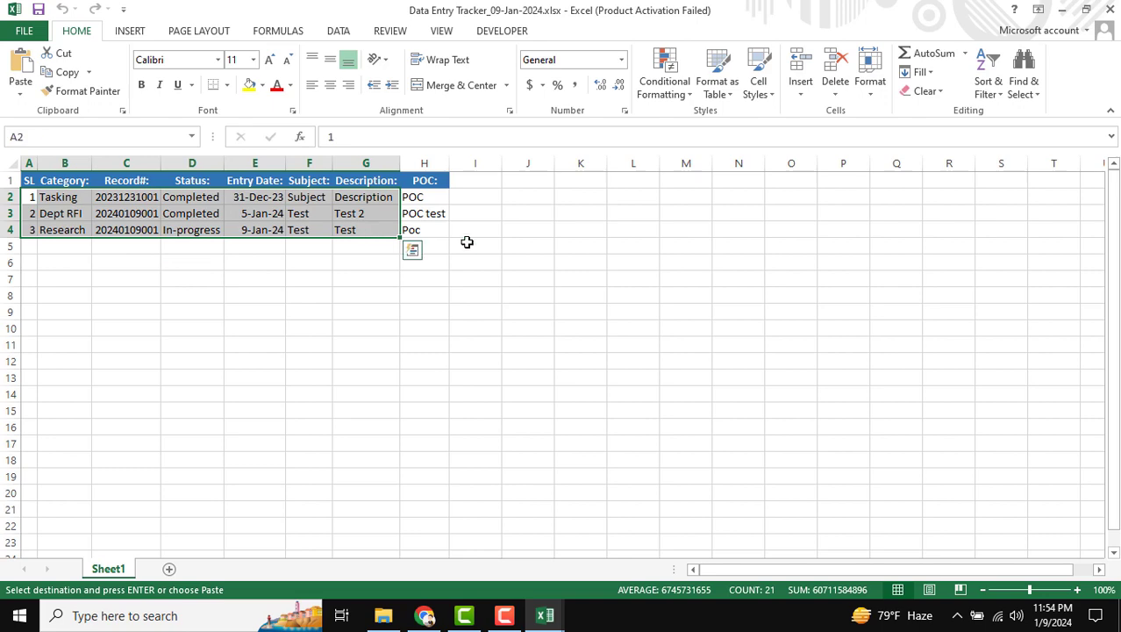
{"action": "left_click", "coordinate": [1108, 10]}
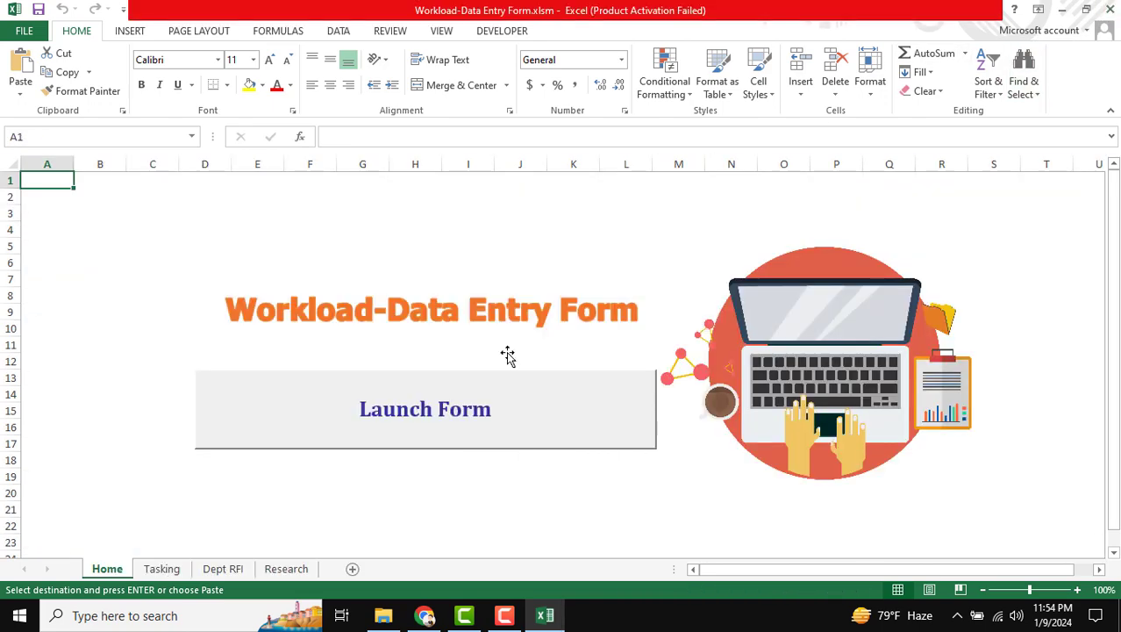
Step: Relaunch the Workload-Data Entry Form, exit it confirming Yes, then close the empty Excel window
{"action": "left_click", "coordinate": [457, 408]}
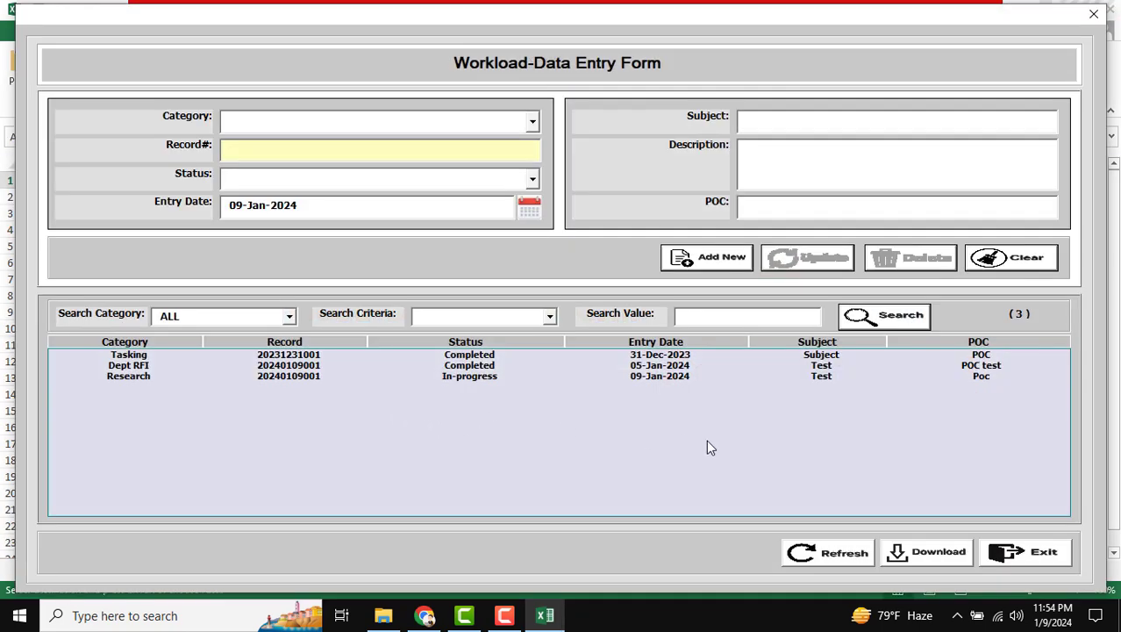
{"action": "left_click", "coordinate": [1032, 559]}
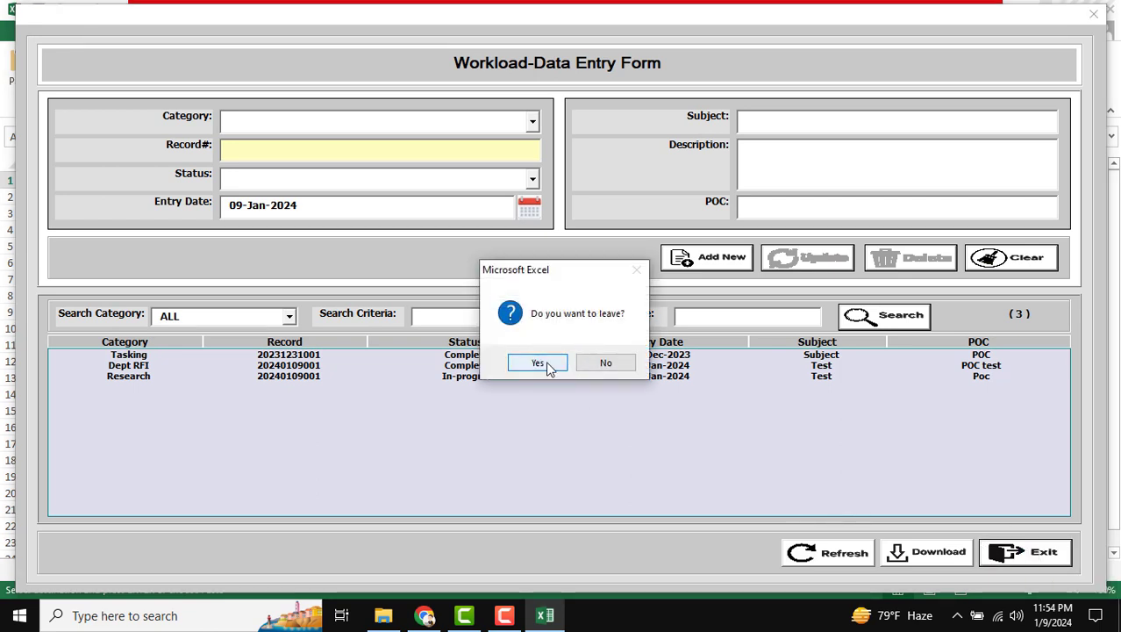
{"action": "left_click", "coordinate": [545, 363]}
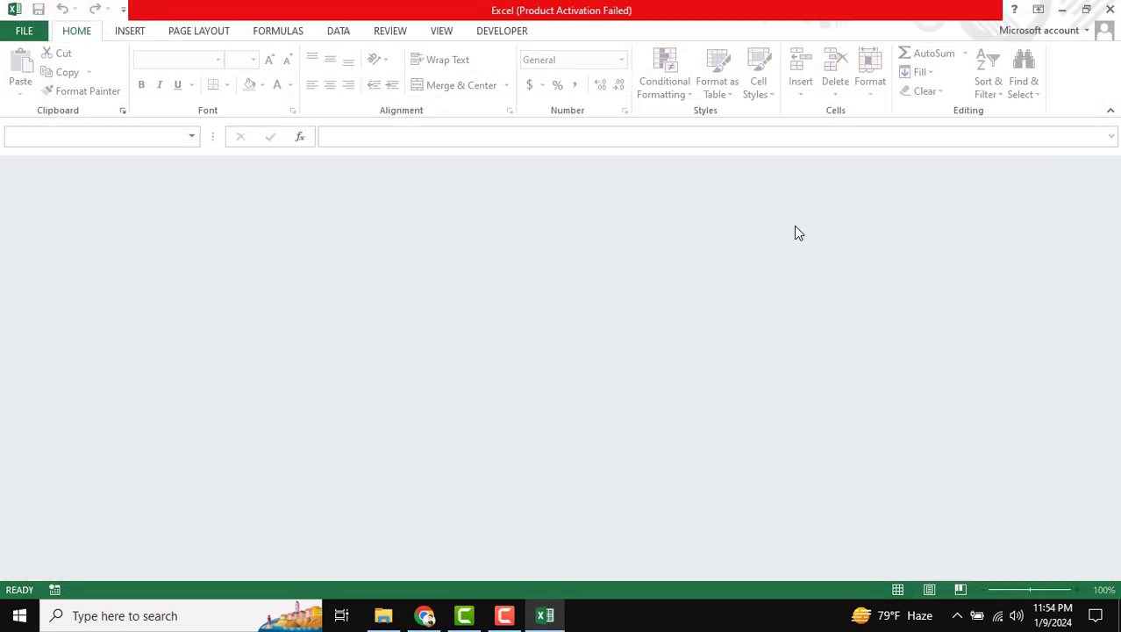
{"action": "left_click", "coordinate": [1110, 8]}
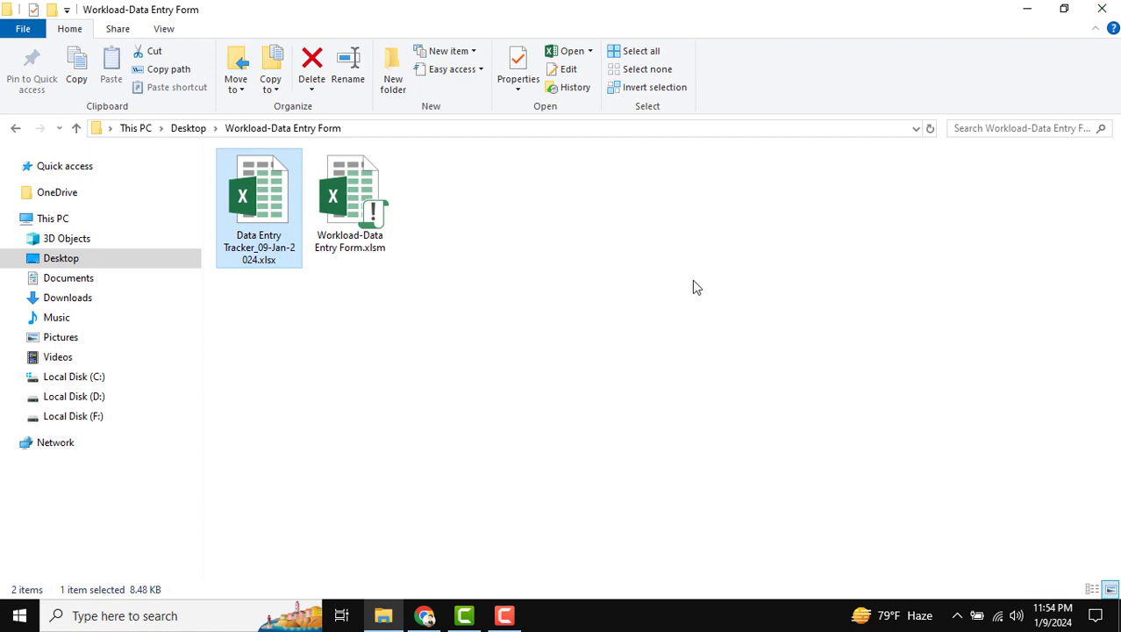
Step: Switch to Chrome and browse the Excel Automation Tool shop items on Buy Me a Coffee
{"action": "left_click", "coordinate": [424, 615]}
{"action": "scroll", "coordinate": [564, 382], "scroll_direction": "down", "scroll_amount": 2}
{"action": "scroll", "coordinate": [564, 382], "scroll_direction": "up", "scroll_amount": 2}
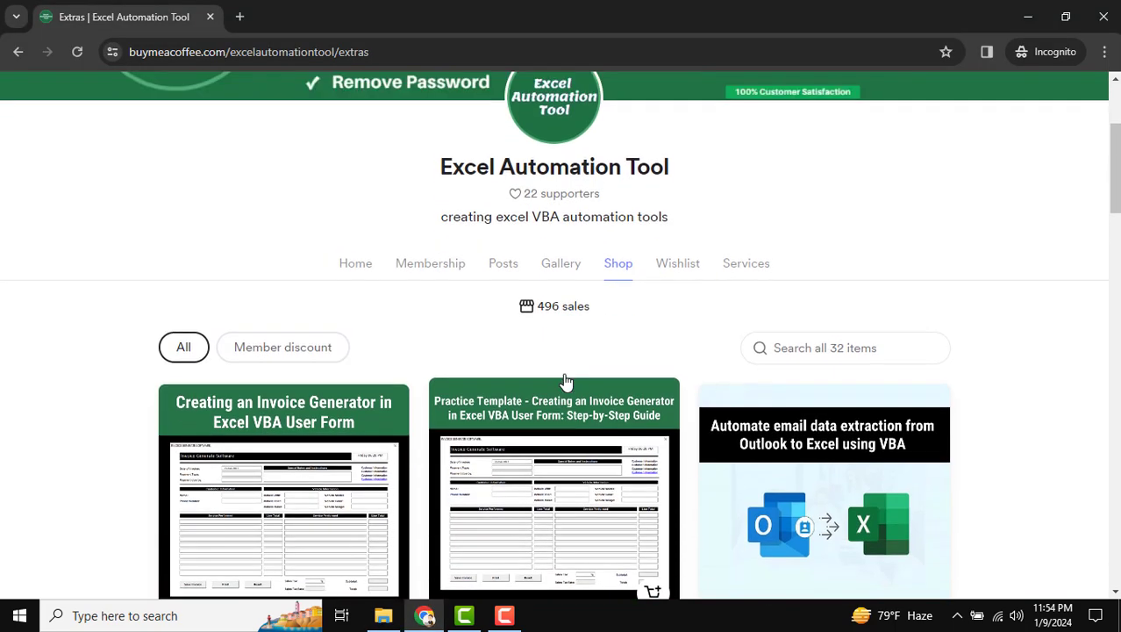
{"action": "scroll", "coordinate": [646, 378], "scroll_direction": "down", "scroll_amount": 2}
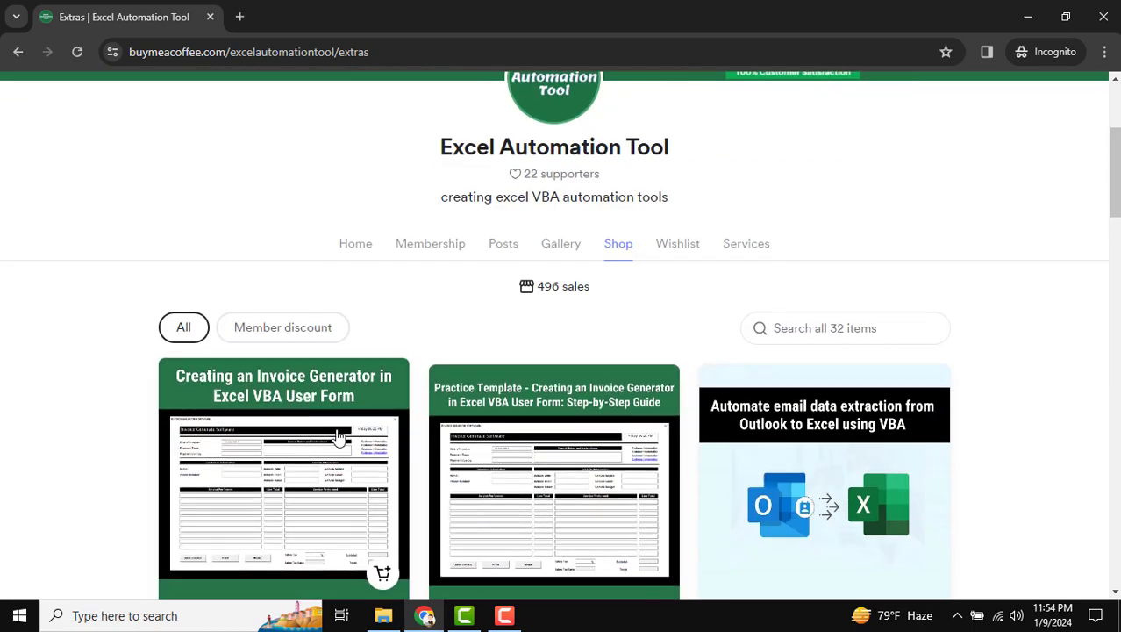
{"action": "scroll", "coordinate": [535, 434], "scroll_direction": "down", "scroll_amount": 3}
{"action": "scroll", "coordinate": [535, 436], "scroll_direction": "down", "scroll_amount": 3}
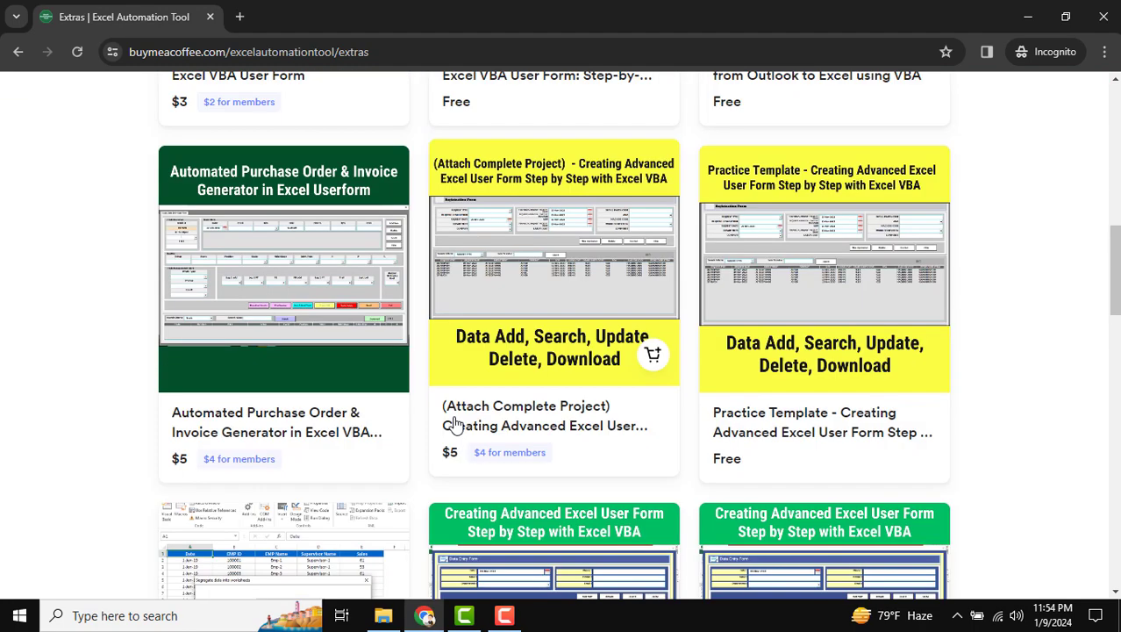
{"action": "scroll", "coordinate": [453, 424], "scroll_direction": "up", "scroll_amount": 7}
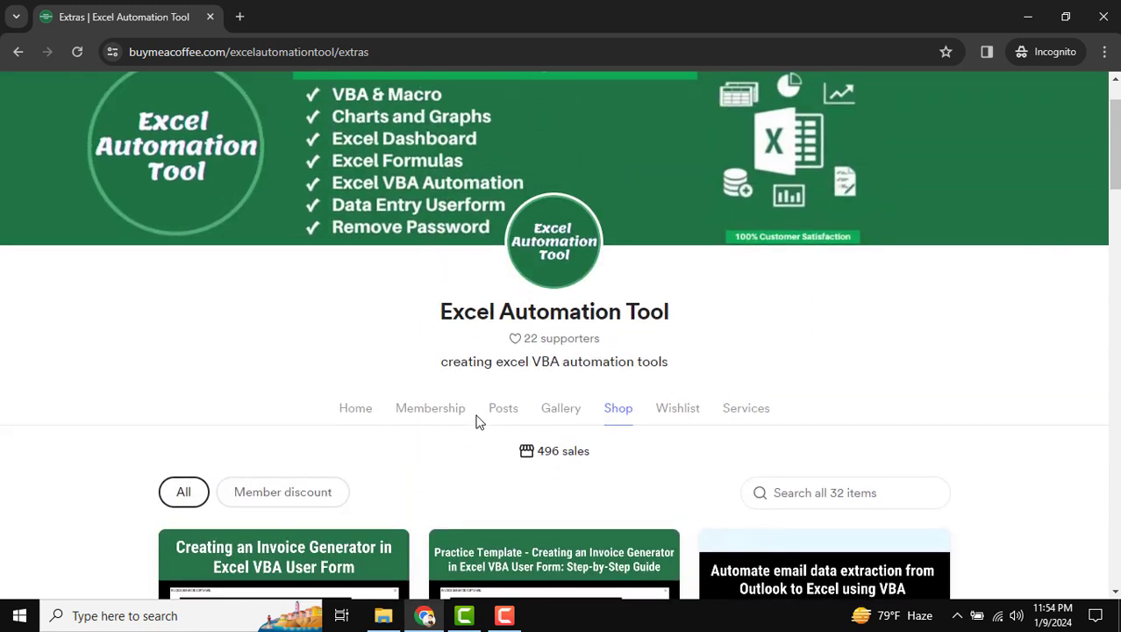
{"action": "scroll", "coordinate": [478, 422], "scroll_direction": "down", "scroll_amount": 2}
Step: Go to the creator's Home page and select the supporter name and message fields
{"action": "left_click", "coordinate": [380, 256]}
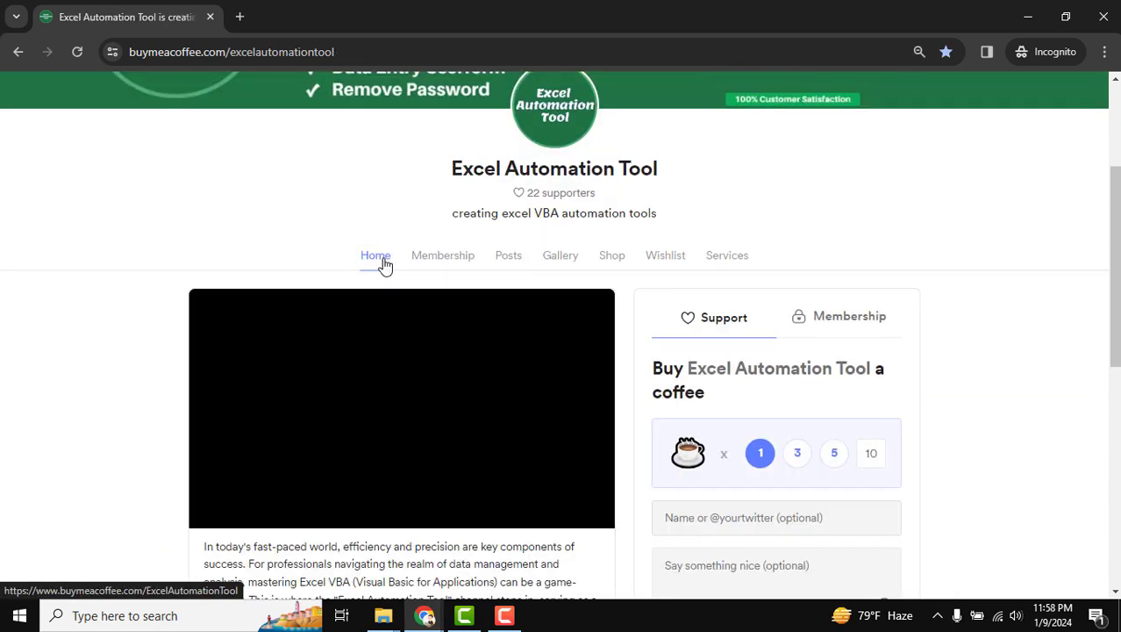
{"action": "scroll", "coordinate": [763, 457], "scroll_direction": "down", "scroll_amount": 1}
{"action": "left_click", "coordinate": [743, 434]}
{"action": "left_click", "coordinate": [748, 485]}
{"action": "scroll", "coordinate": [772, 517], "scroll_direction": "down", "scroll_amount": 1}
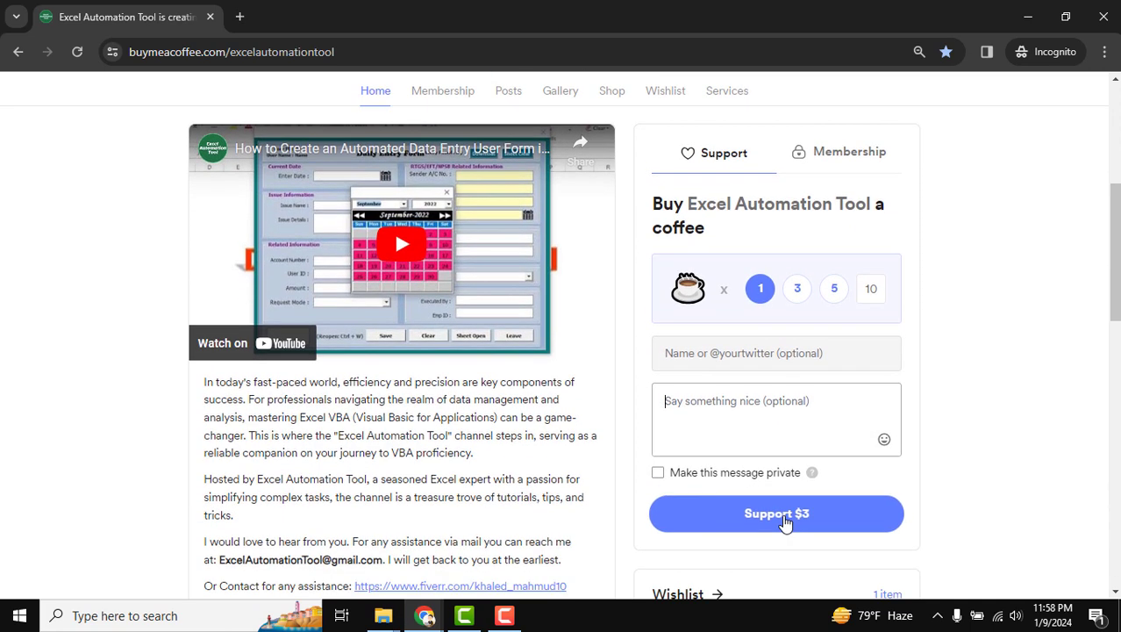